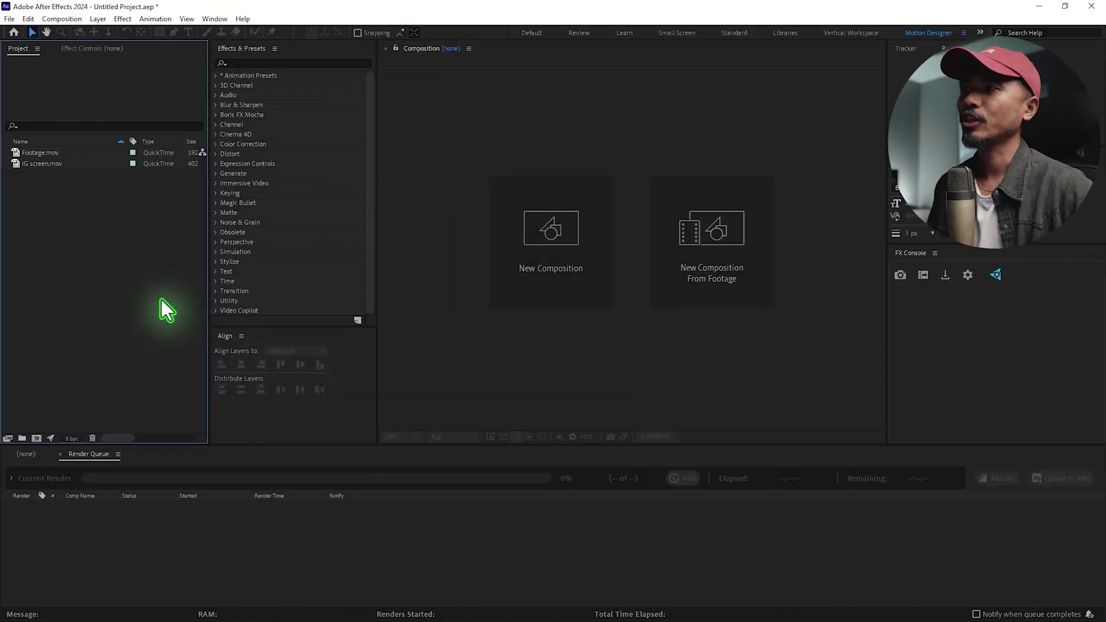
Preview Footage.mov and IG screen.mov, then build a comp from Footage.mov named Main Comp
double_click(37, 153)
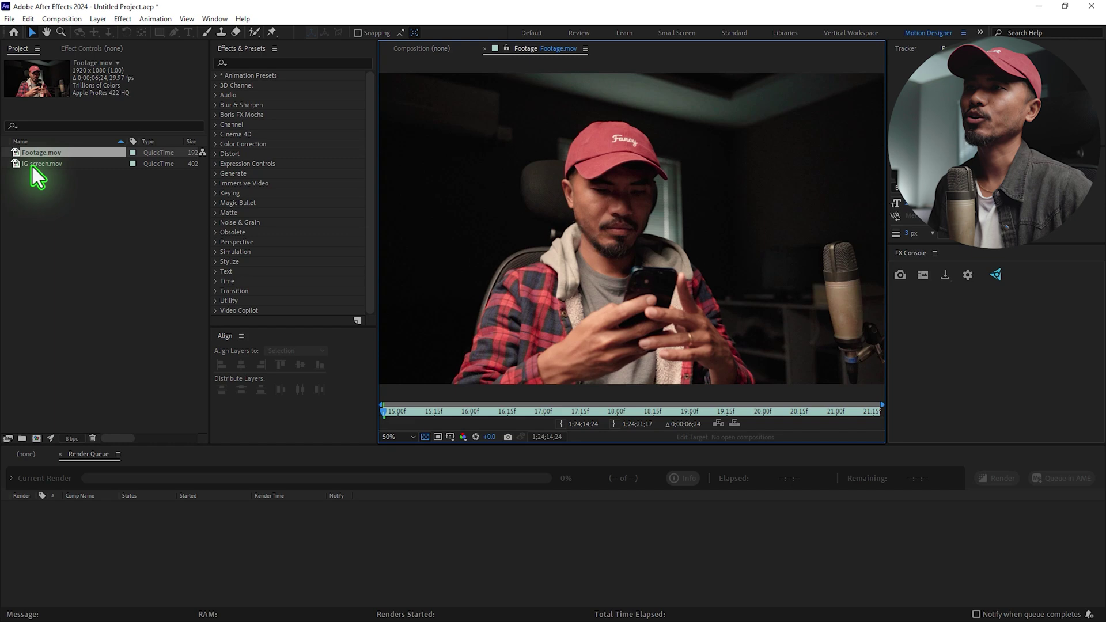
double_click(35, 164)
scroll(653, 192, down, 3)
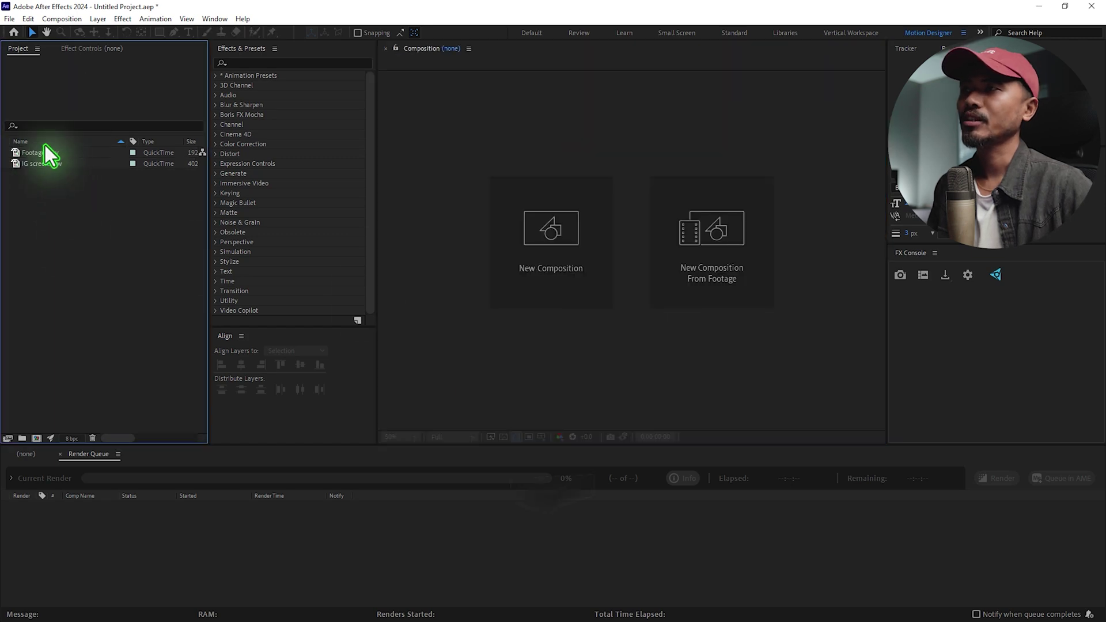
drag(23, 153, 541, 277)
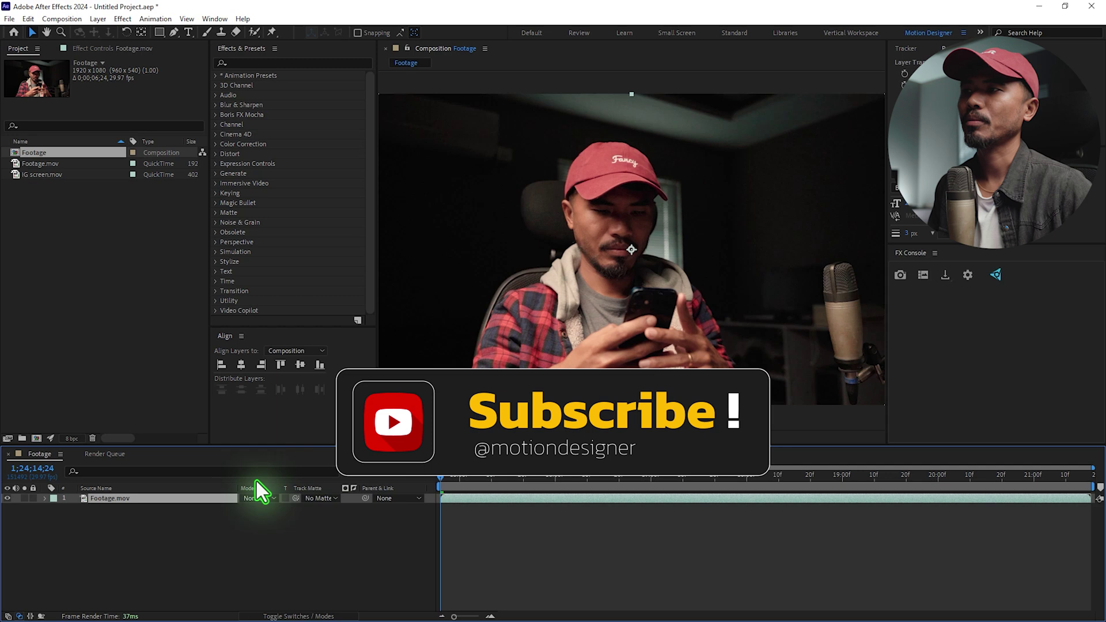
click(631, 538)
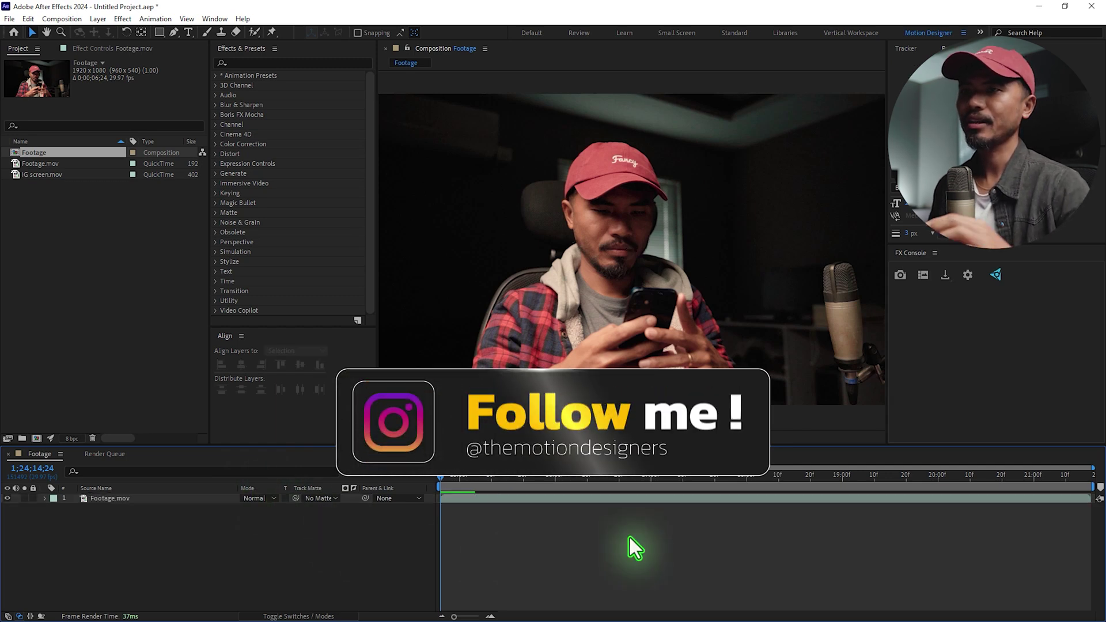
key(ctrl+k)
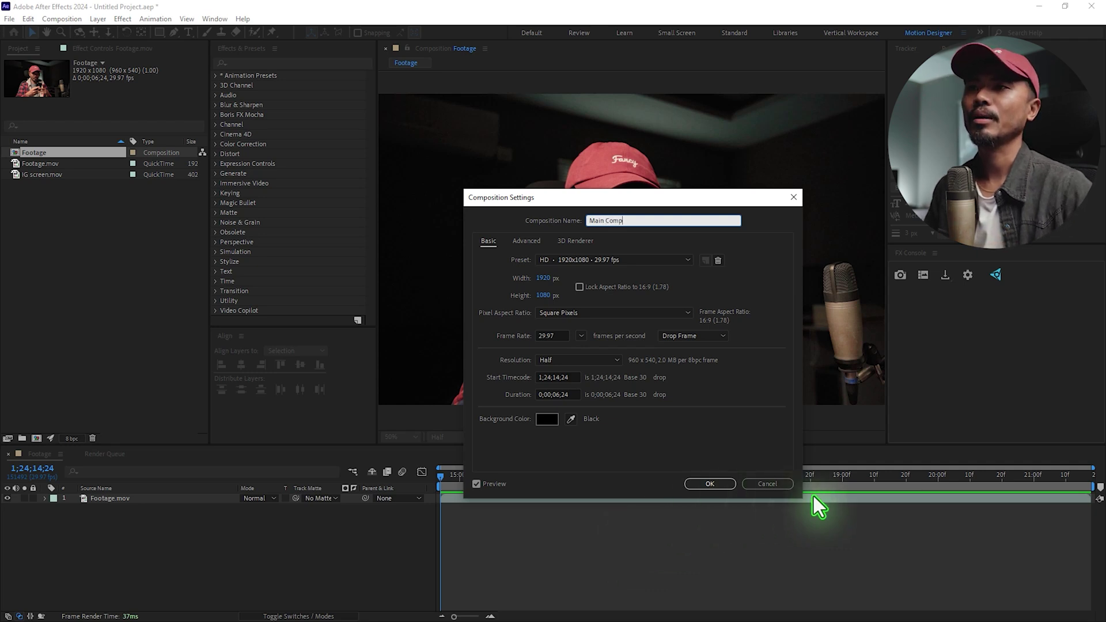
click(724, 483)
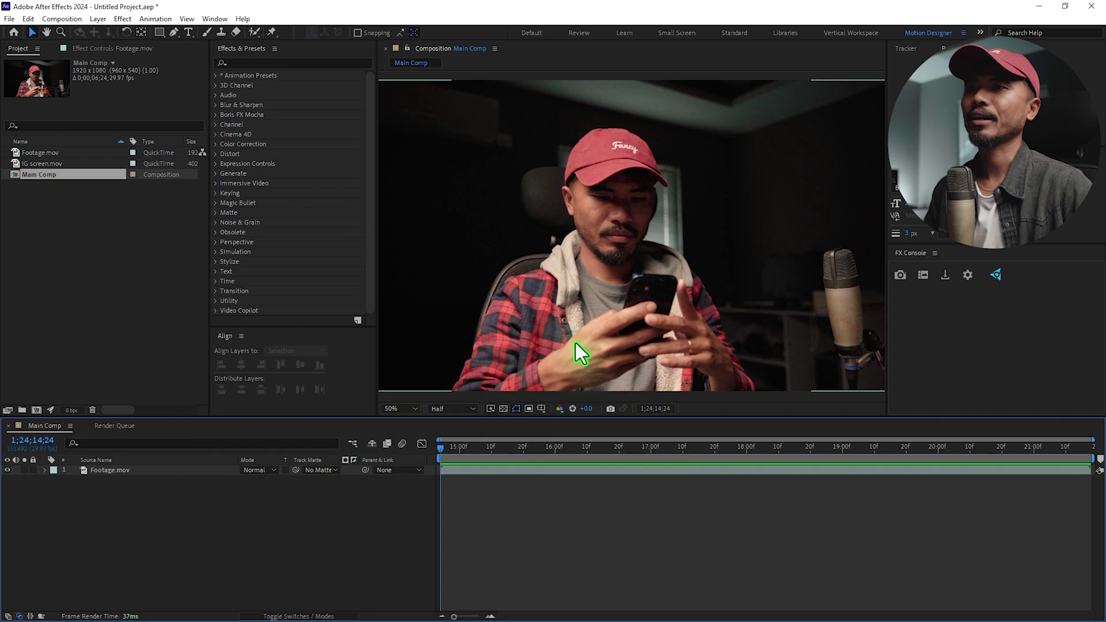
Bring the Tracker panel into focus and select the Footage.mov layer
click(907, 45)
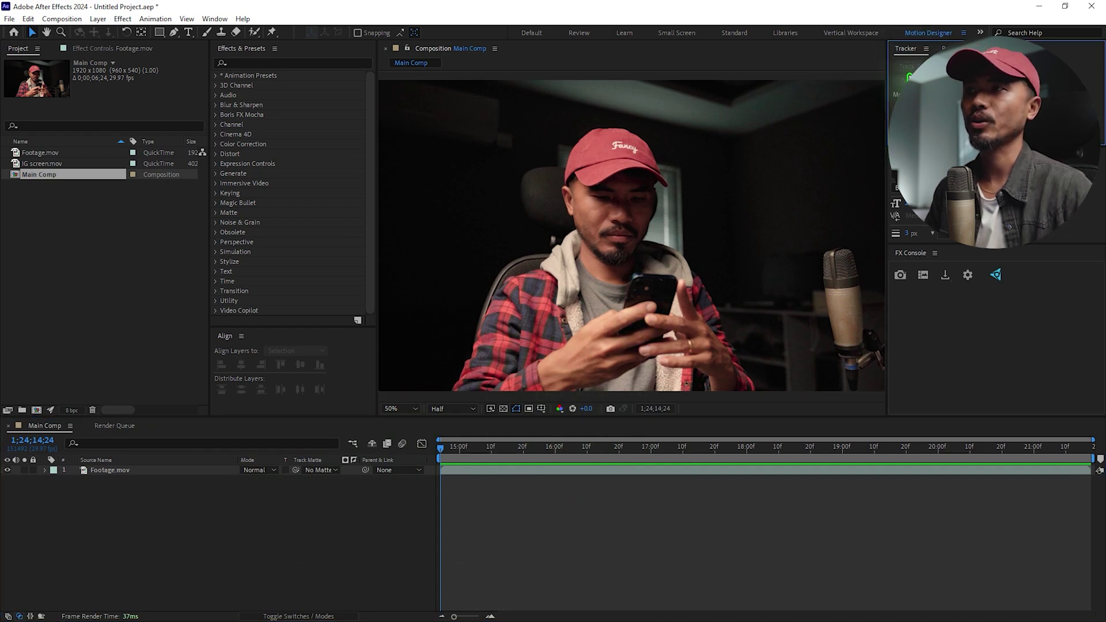
click(214, 19)
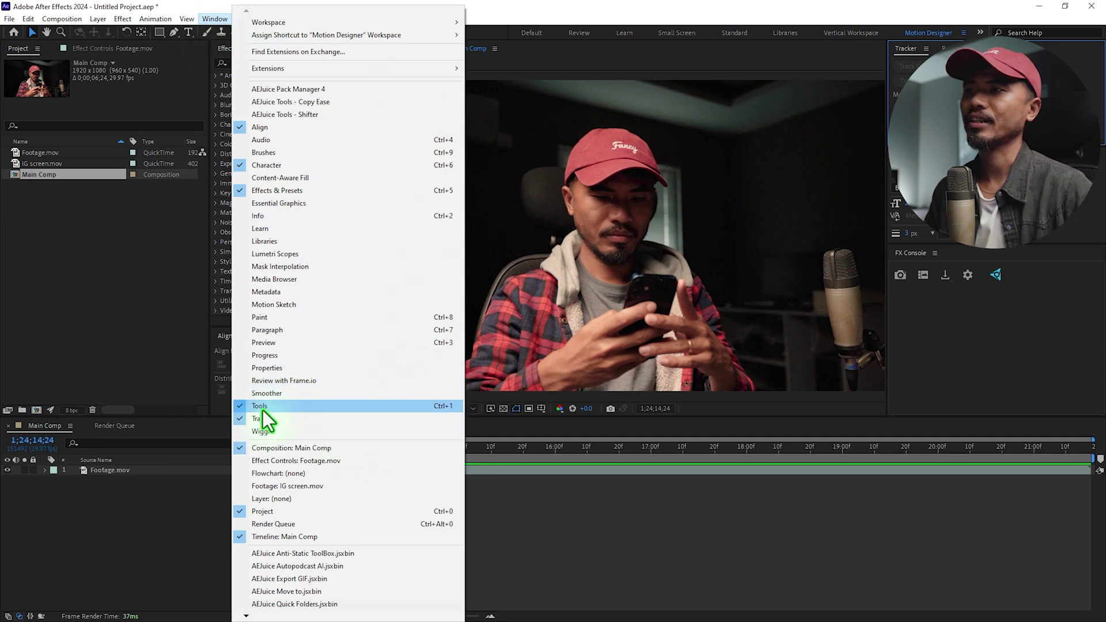
click(194, 515)
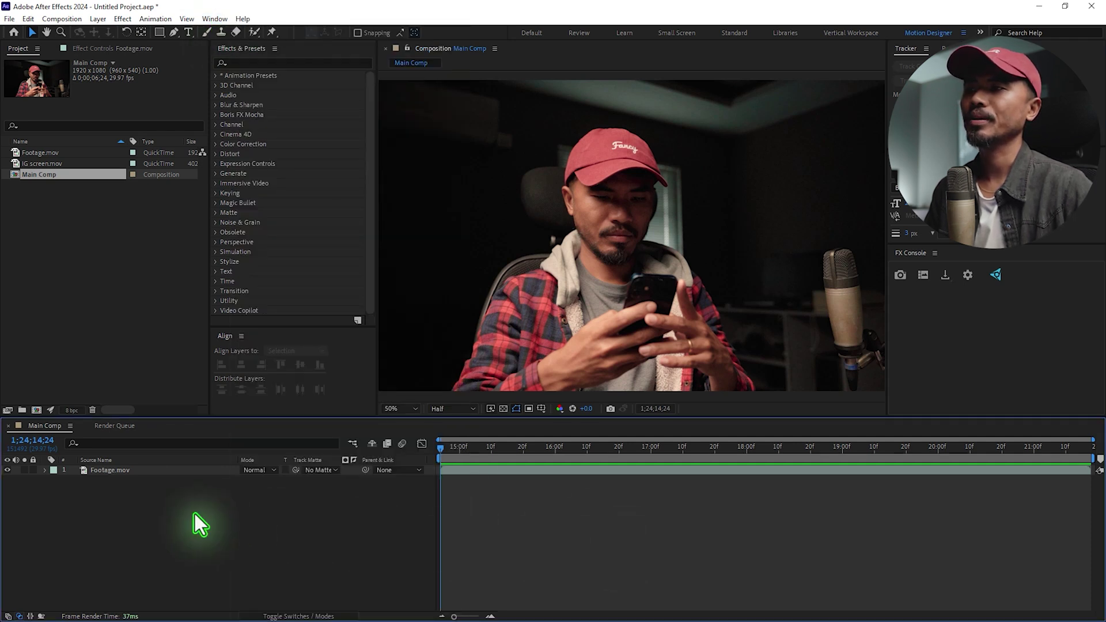
click(146, 471)
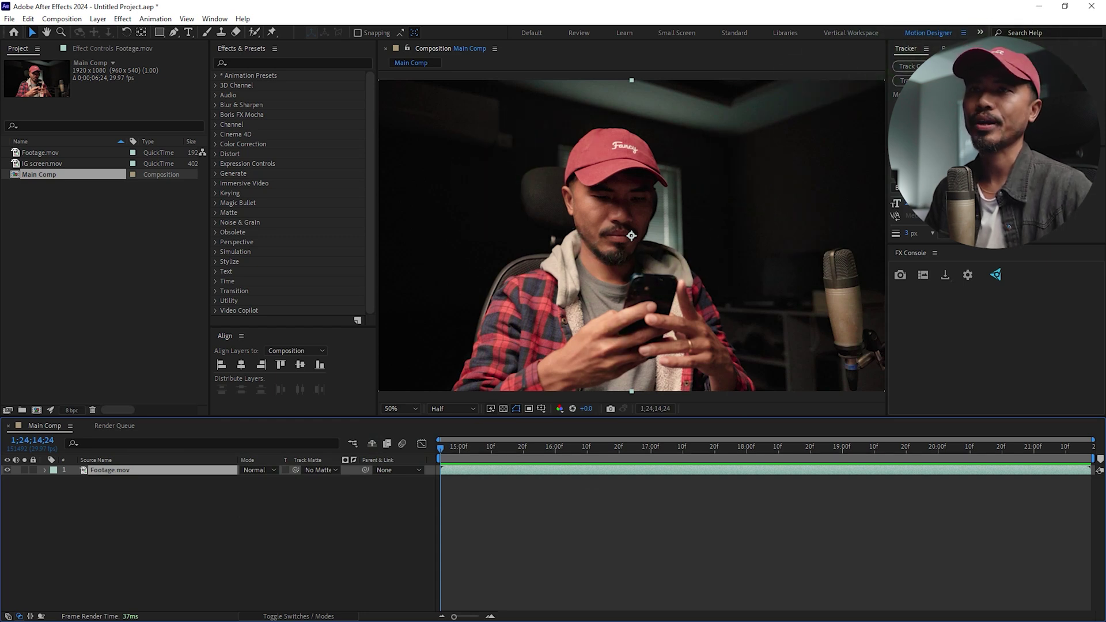
Start Track Motion on Footage.mov and position Track Point 1 on the phone screen
click(906, 80)
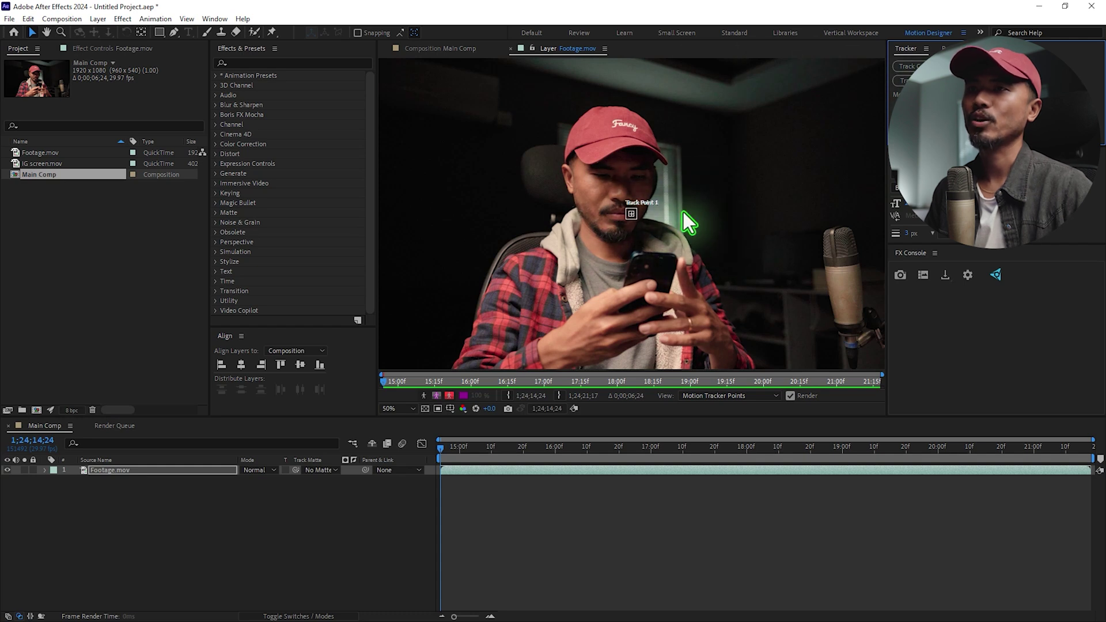
scroll(630, 247, up, 4)
key(h)
drag(706, 301, 675, 136)
key(v)
drag(610, 65, 674, 283)
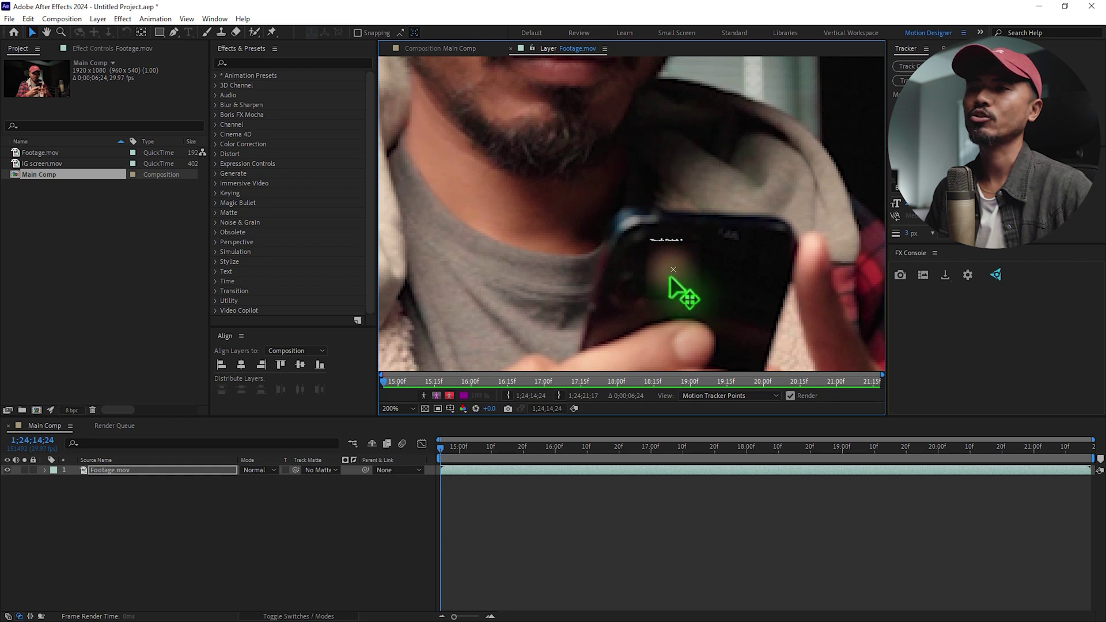
drag(670, 278, 676, 277)
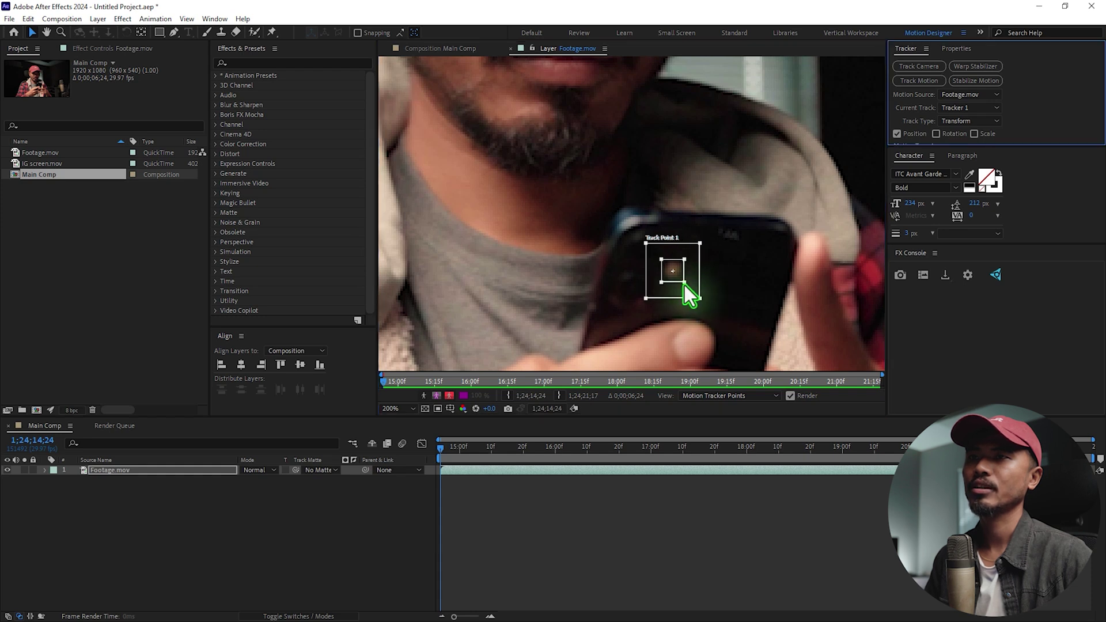
click(685, 286)
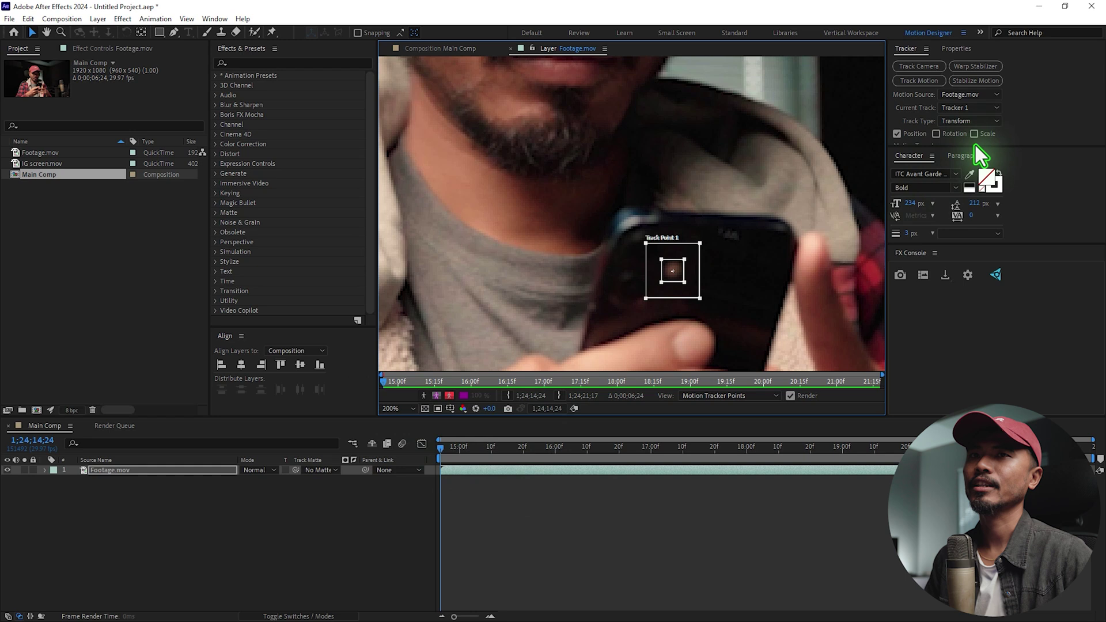
Analyze the track forward through the clip and scrub the timeline to verify it
drag(979, 245, 993, 260)
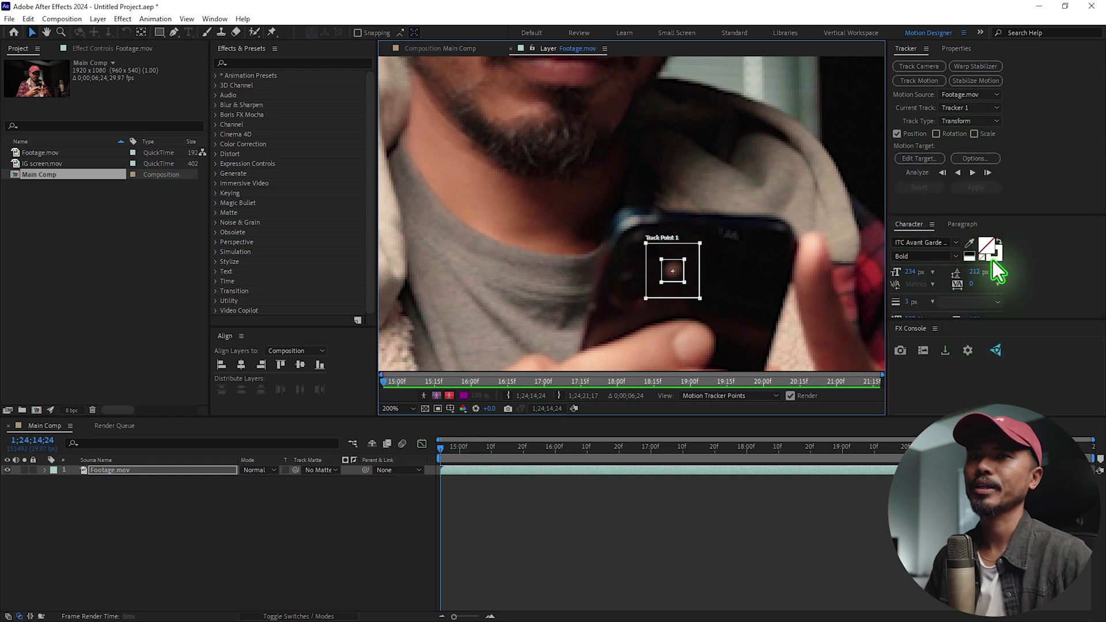
click(973, 173)
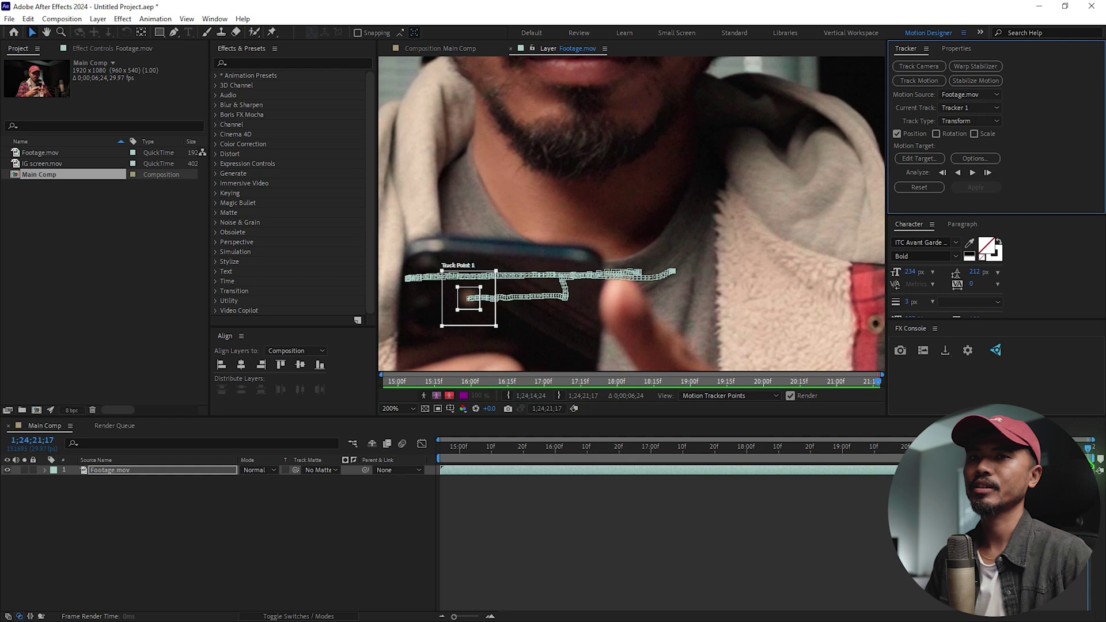
drag(1088, 448, 473, 513)
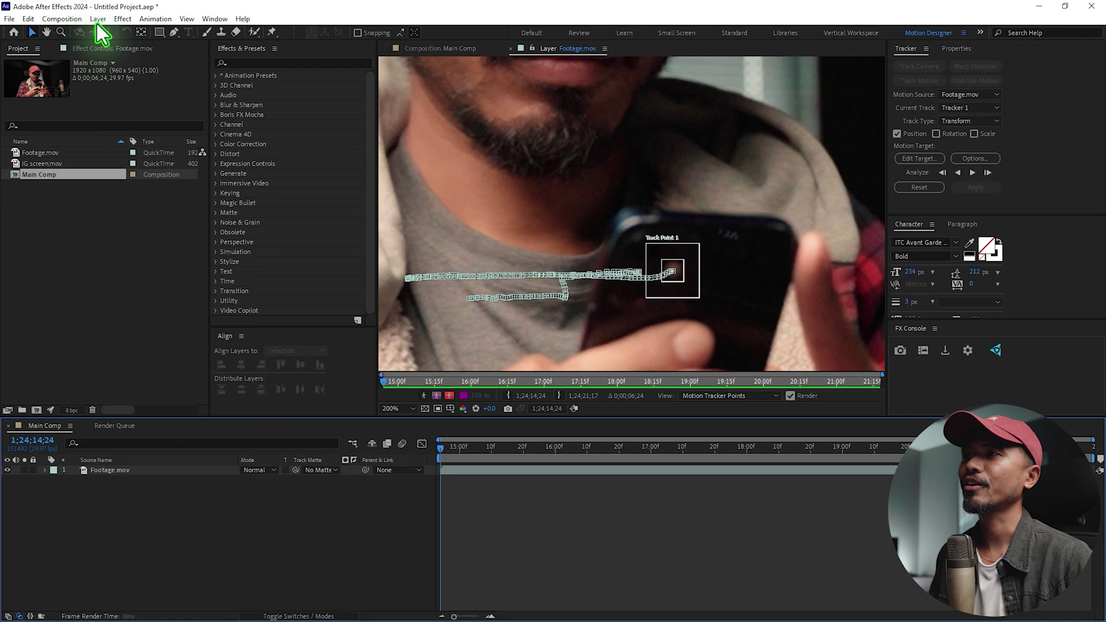
Add a new null object layer and rename it 'tracking info'
click(97, 19)
mouse_move(244, 35)
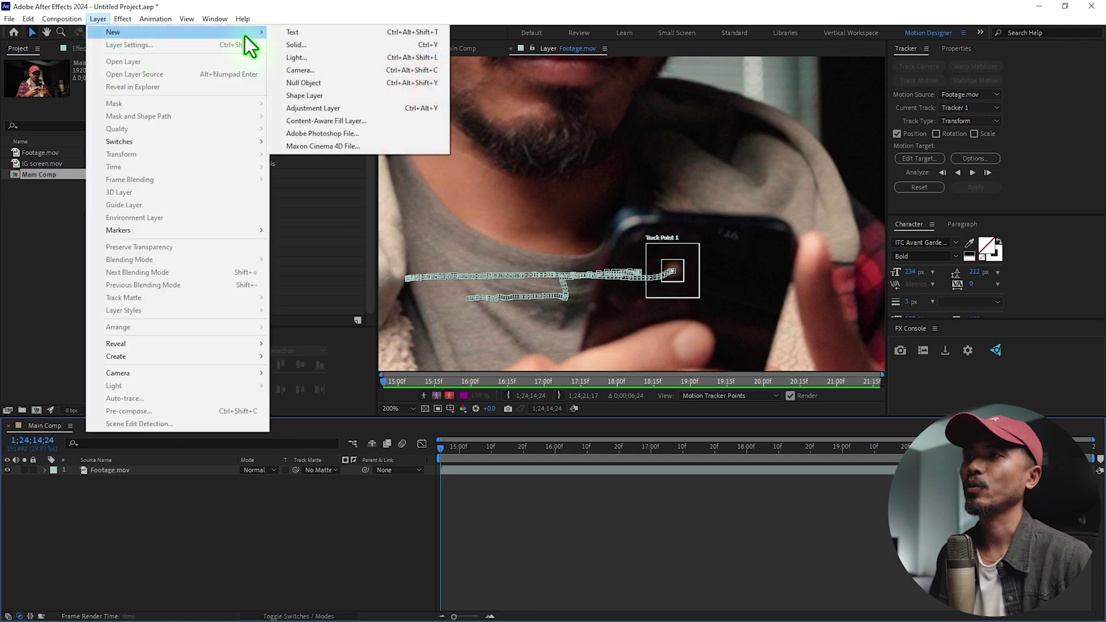
click(354, 85)
click(148, 471)
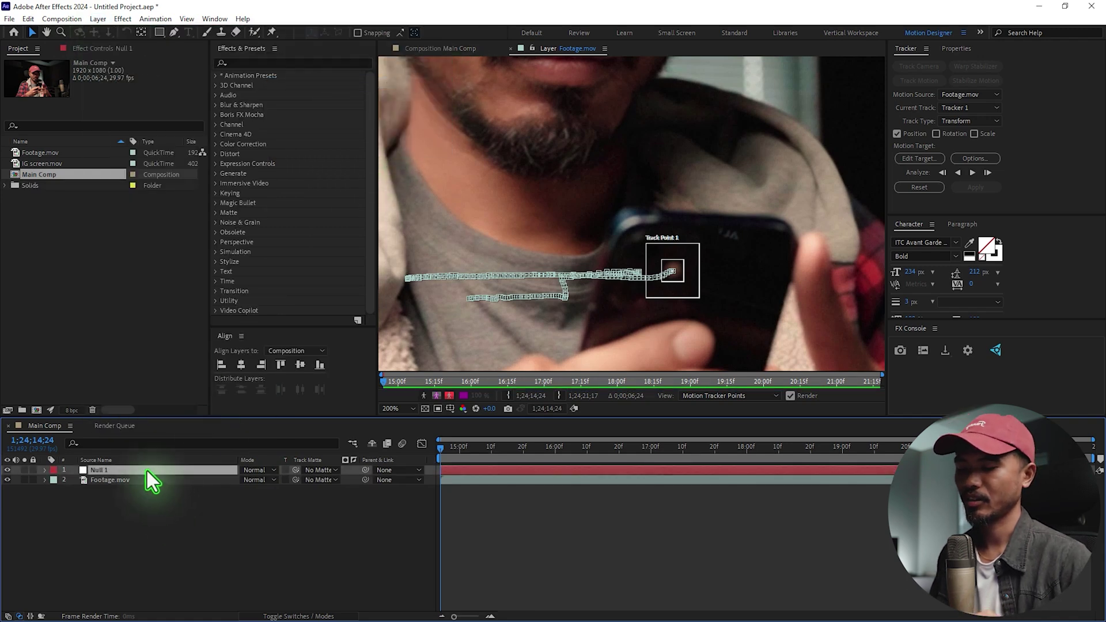
key(Return)
text(track)
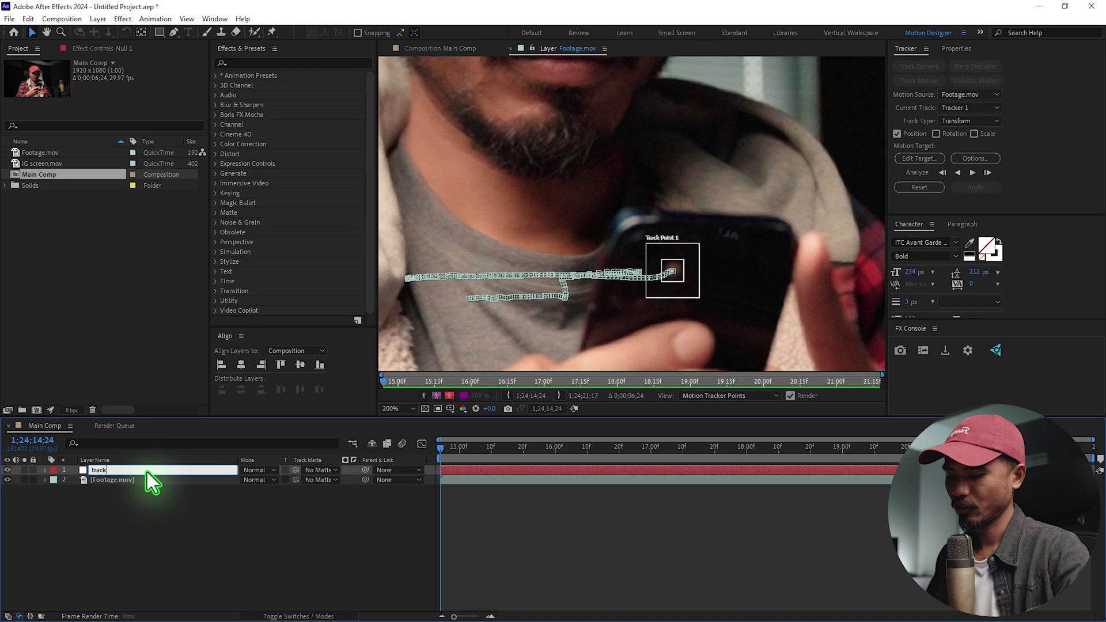
text(ing info)
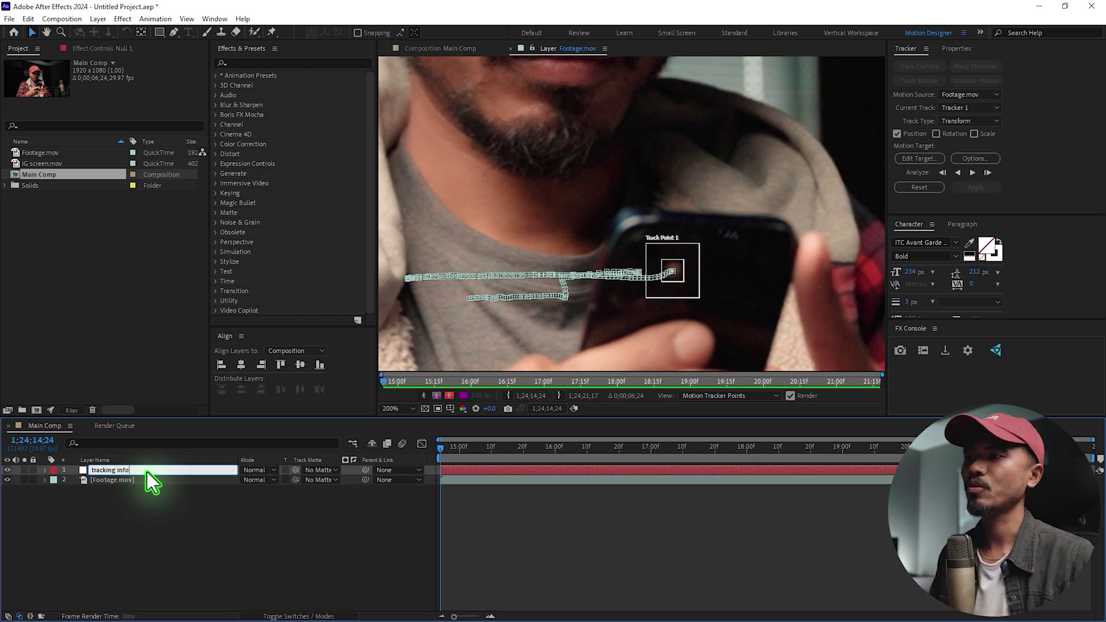
click(262, 543)
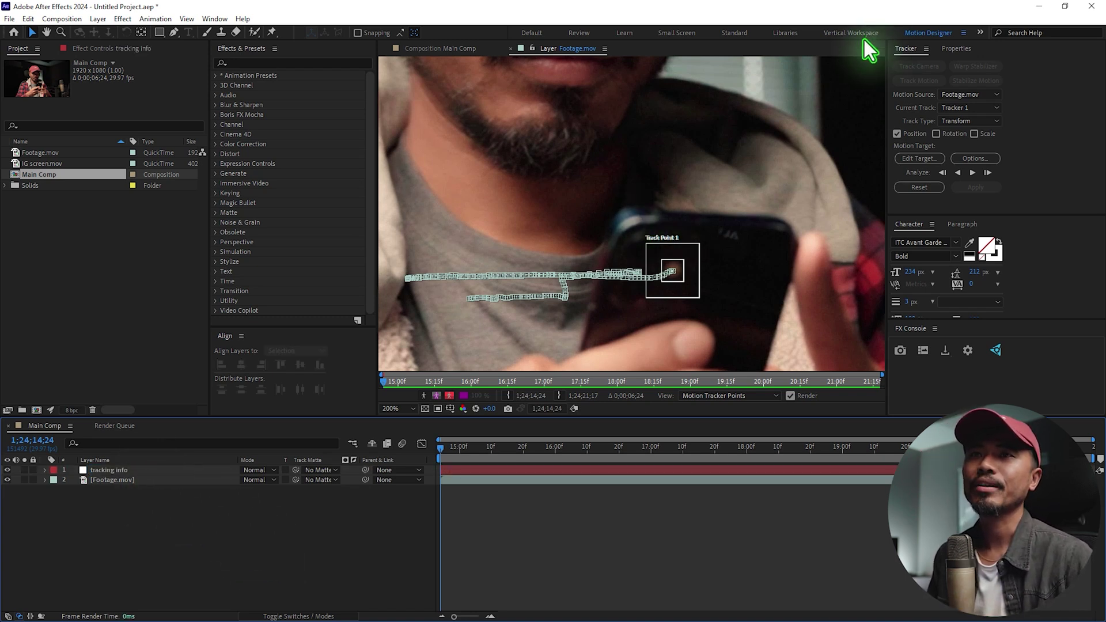
Set tracking info as the tracker's motion target and apply the phone track to it
click(916, 160)
click(609, 289)
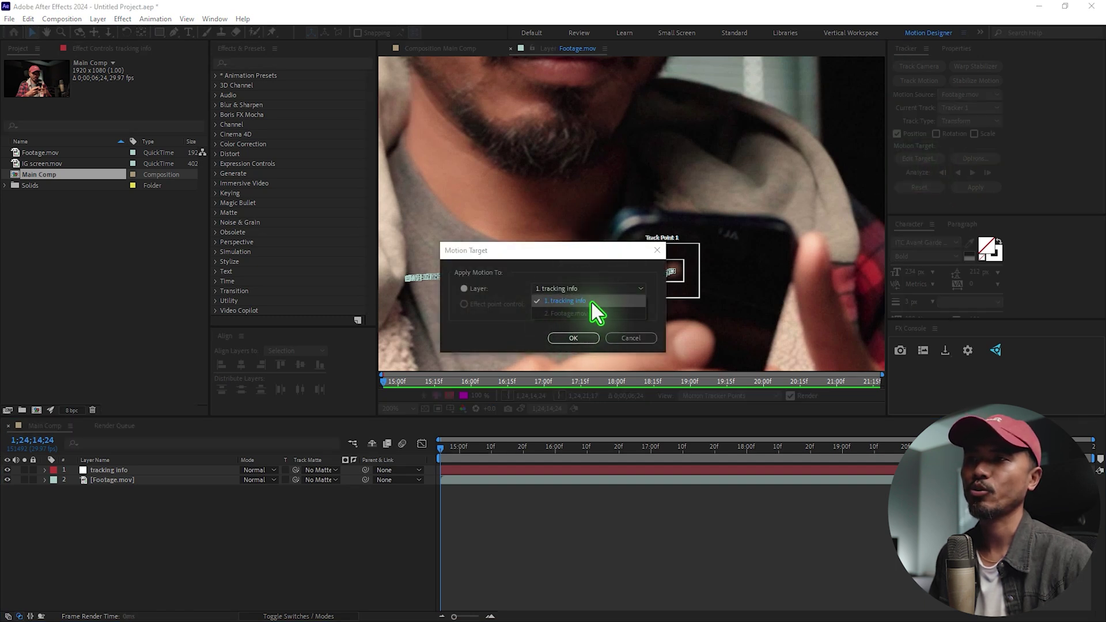
click(591, 302)
click(589, 341)
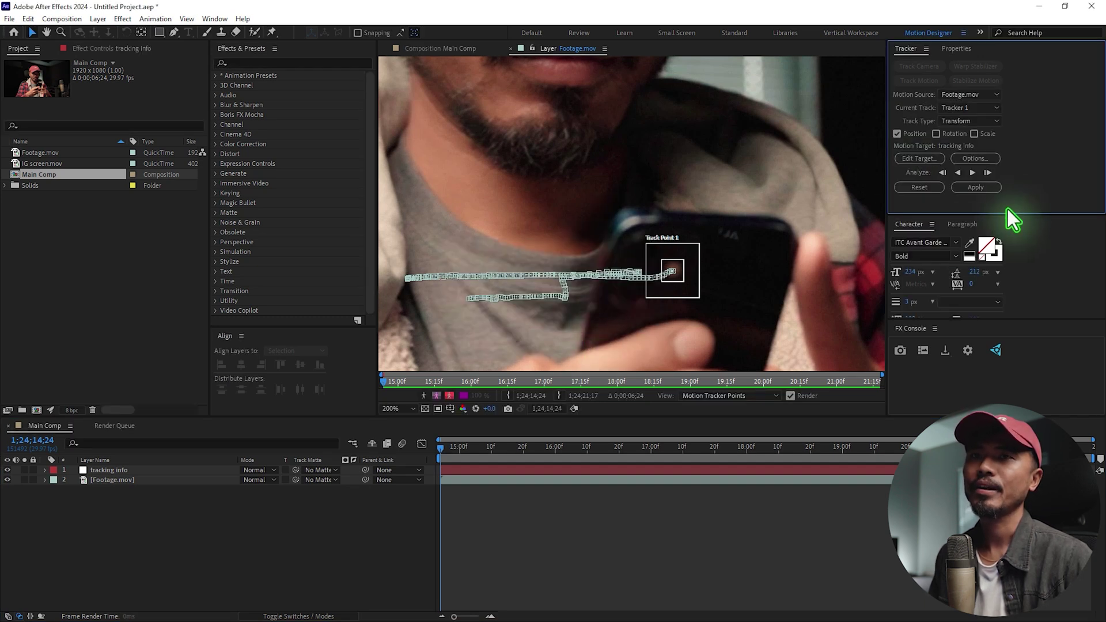
click(975, 188)
click(541, 320)
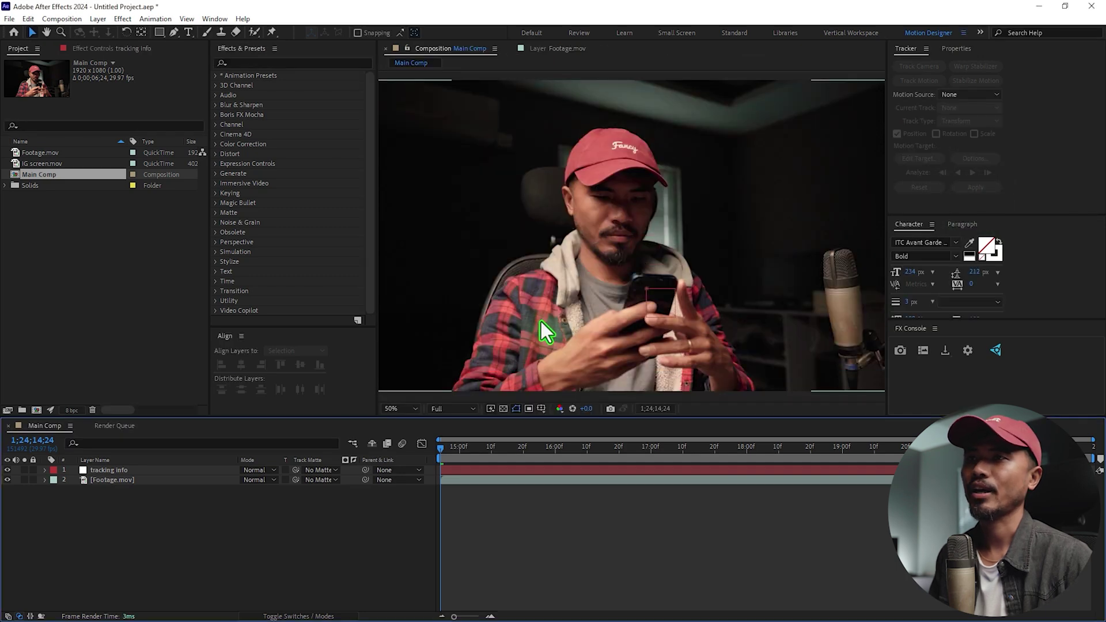
click(70, 309)
Preview IG screen.mov and create a composition from it
click(46, 165)
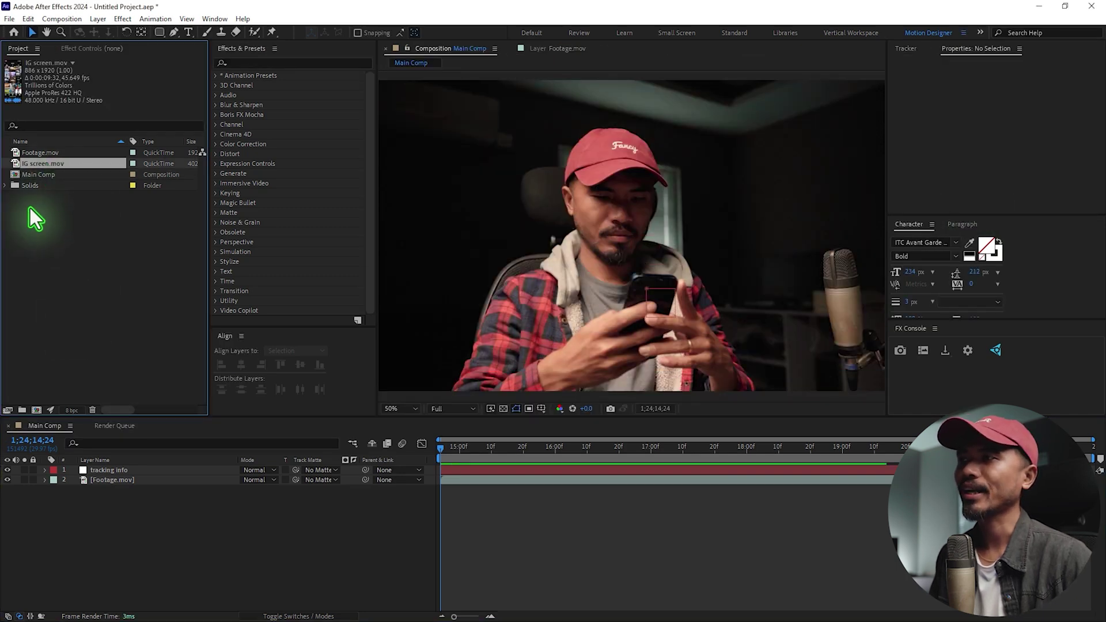
double_click(34, 166)
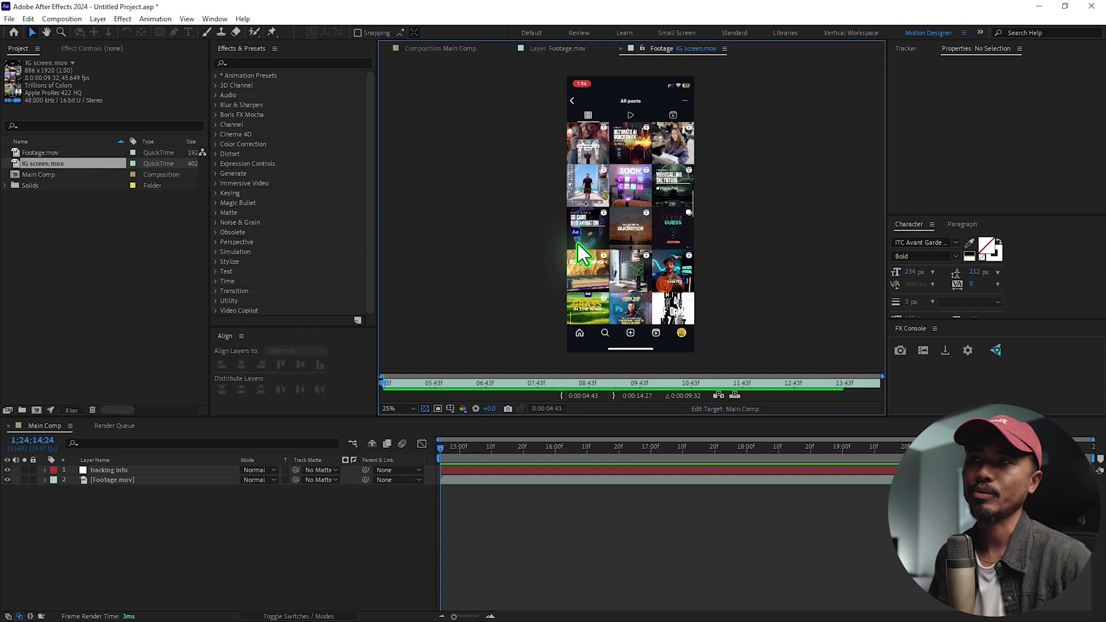
drag(42, 168, 36, 410)
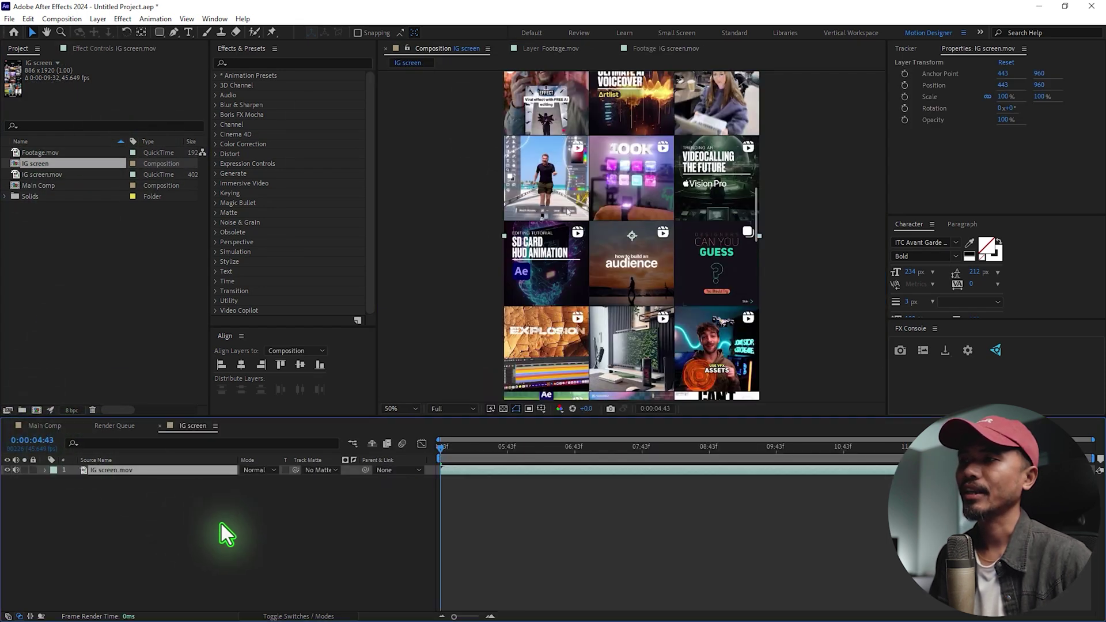
Add a comp-sized rounded rectangle shape layer, Shape Layer 1, above the recording
drag(160, 32, 216, 25)
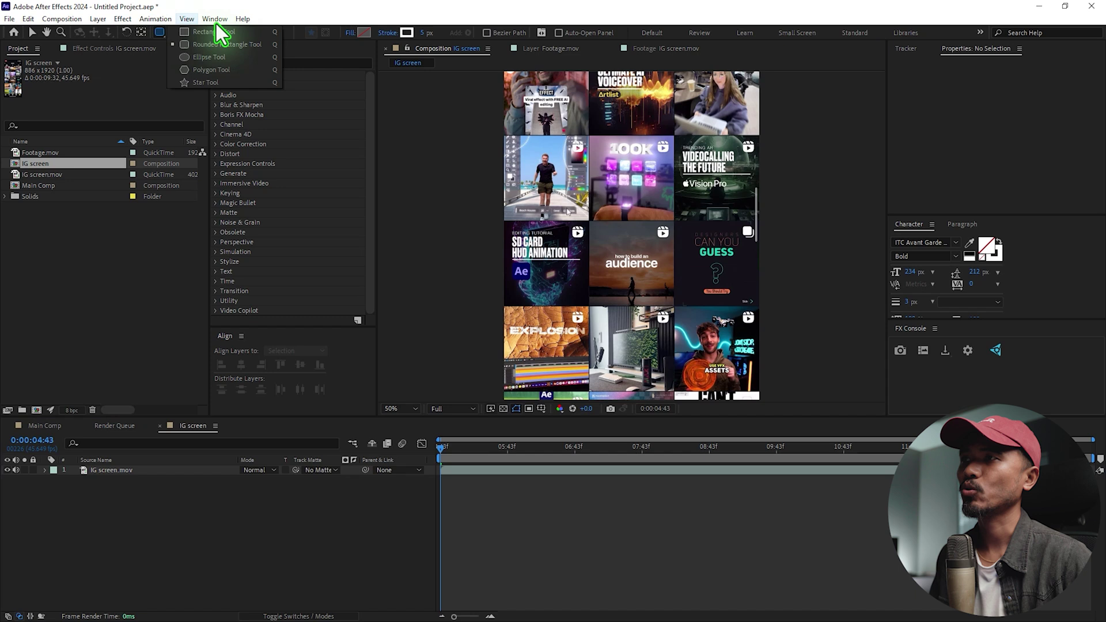
click(227, 47)
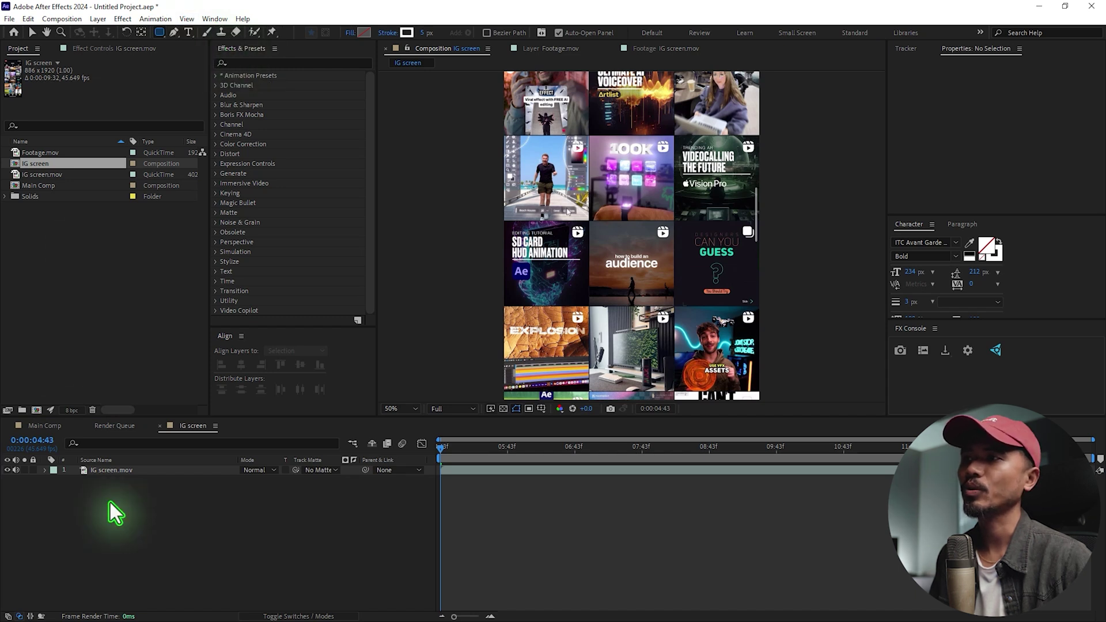
click(175, 504)
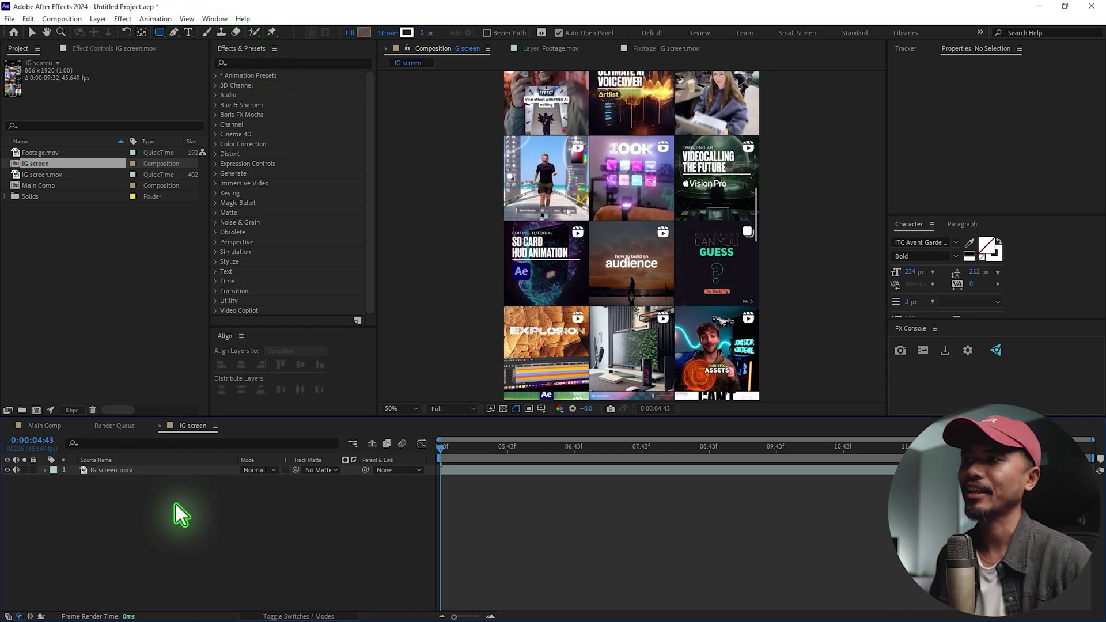
double_click(162, 34)
key(v)
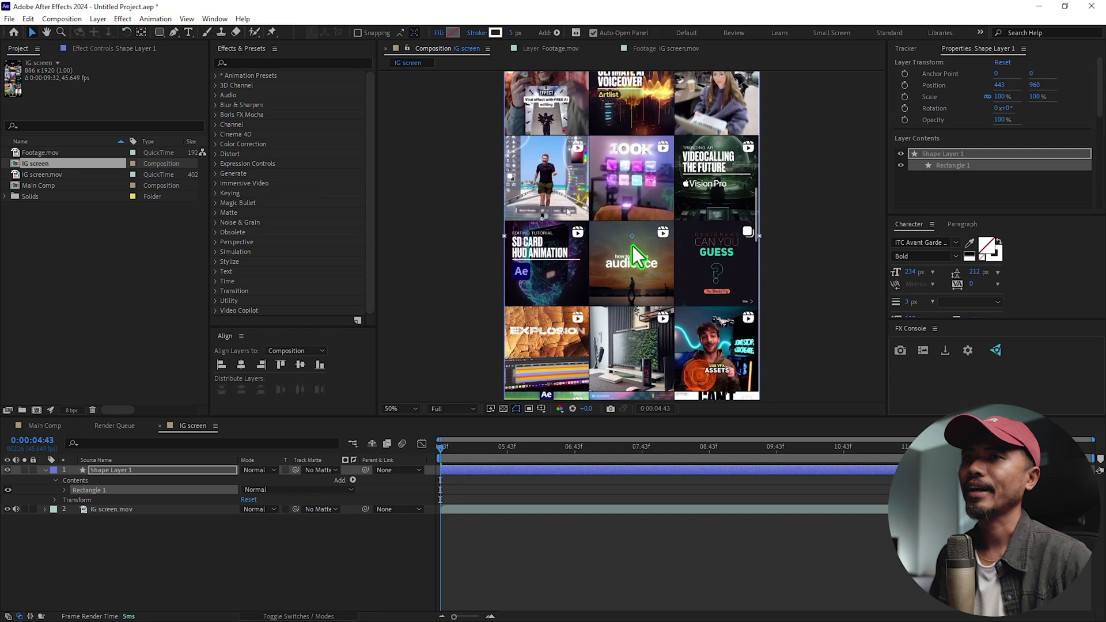
Pan to the shape's top corners and reveal Shape Layer 1's Scale property
scroll(633, 247, down, 1)
scroll(673, 195, up, 2)
key(h)
drag(639, 132, 704, 573)
key(v)
click(144, 470)
key(s)
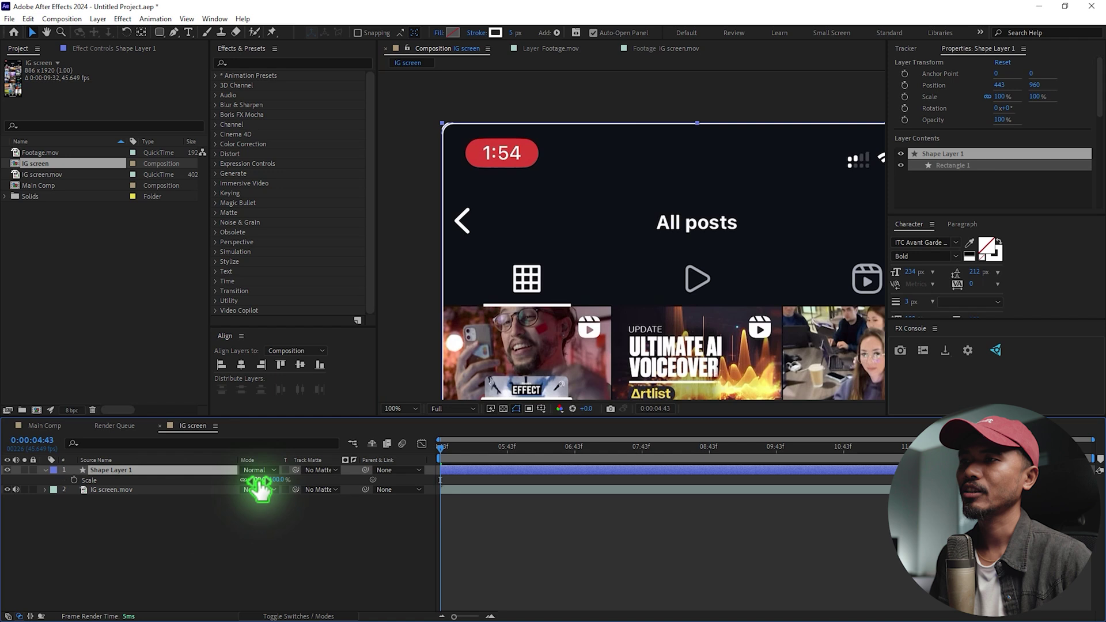
Scale Shape Layer 1 to 95% and duplicate it
click(257, 481)
text(95)
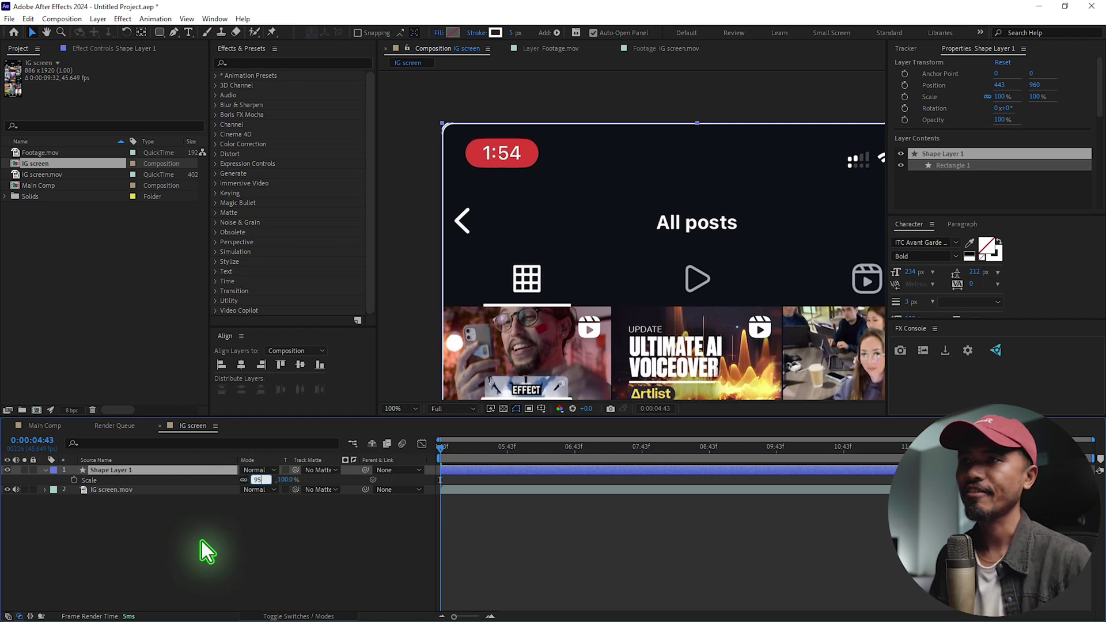
key(Return)
click(170, 546)
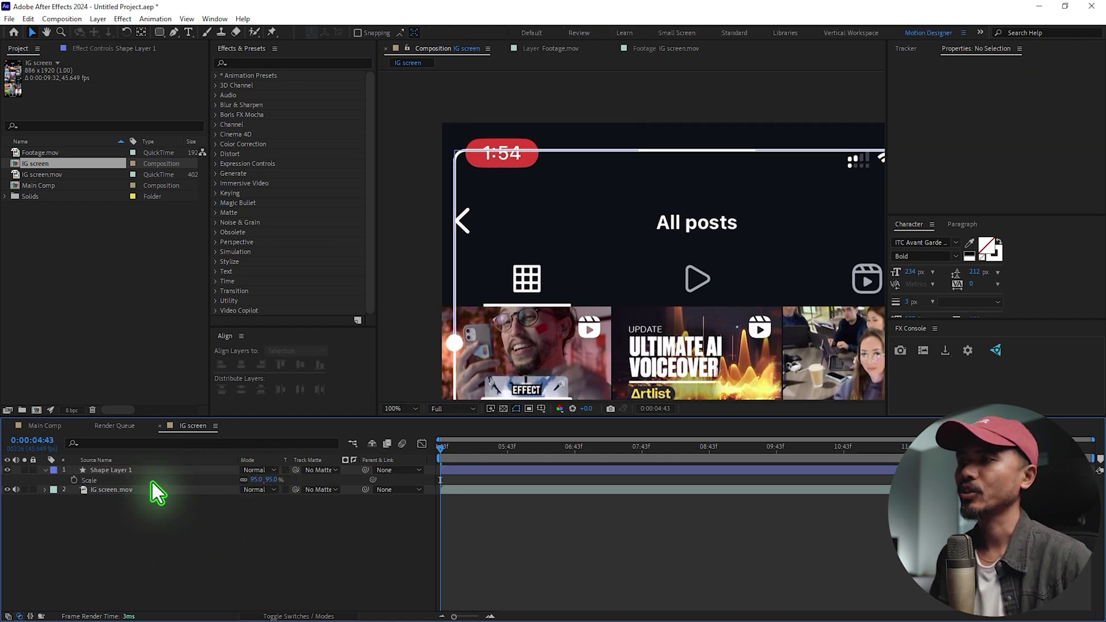
click(137, 472)
key(ctrl+d)
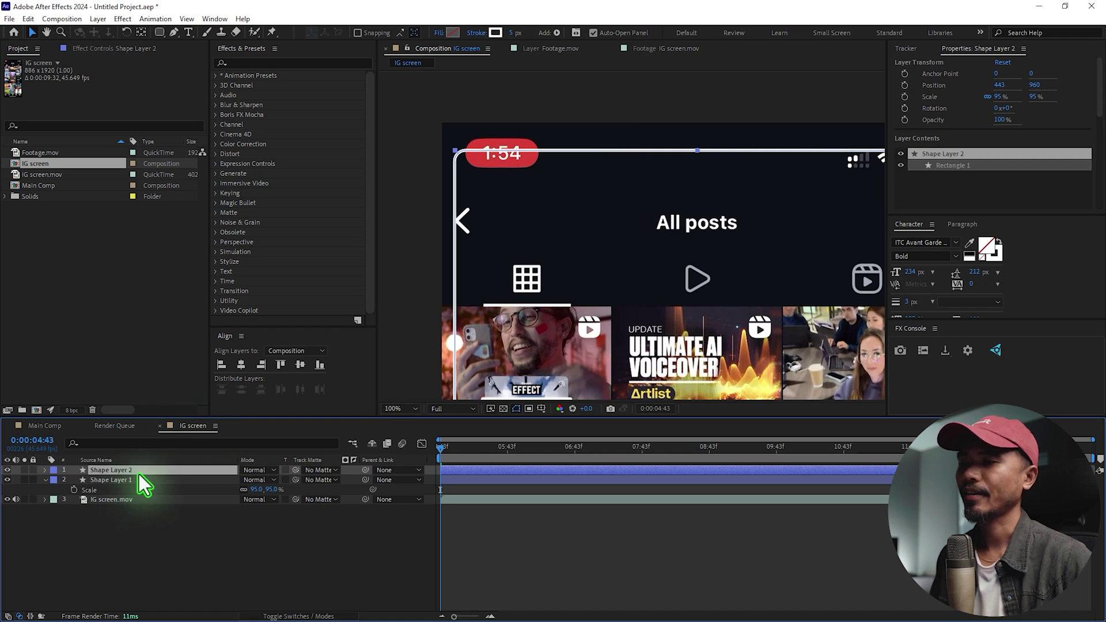
Rename the two shape layers 'stroke' and 'fill'
click(136, 479)
key(Return)
text(st)
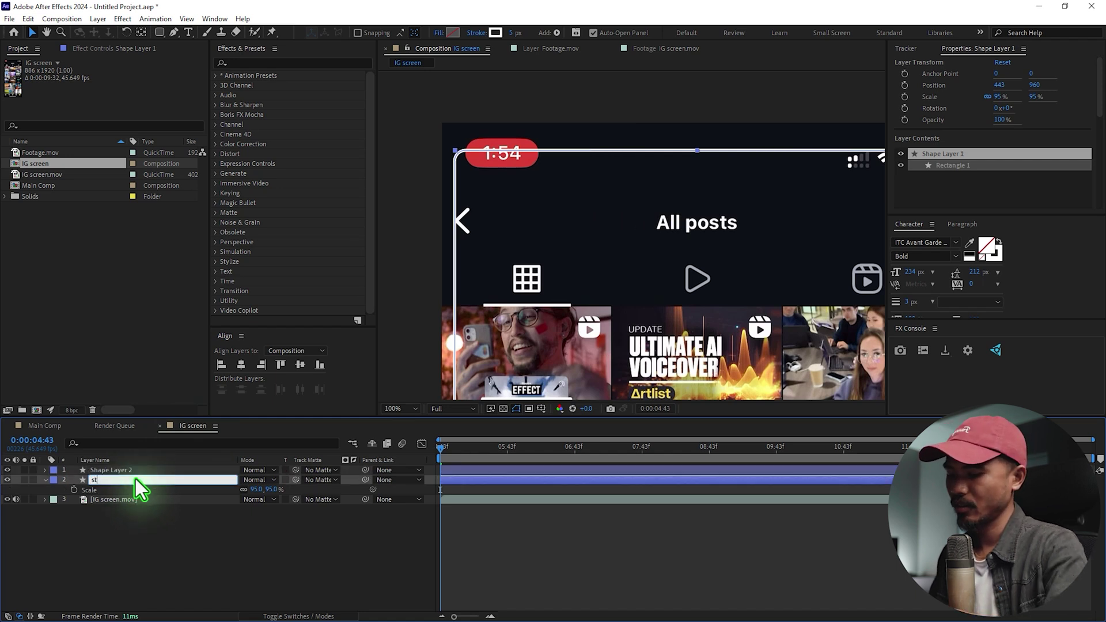
text(roke)
key(Return)
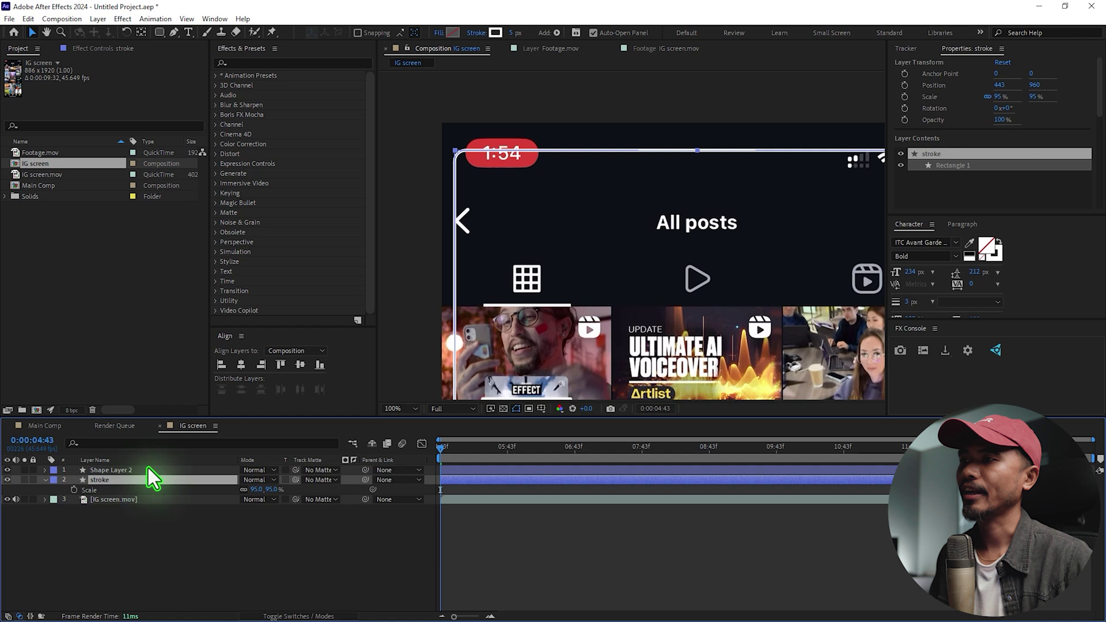
click(147, 469)
key(Return)
text(fill)
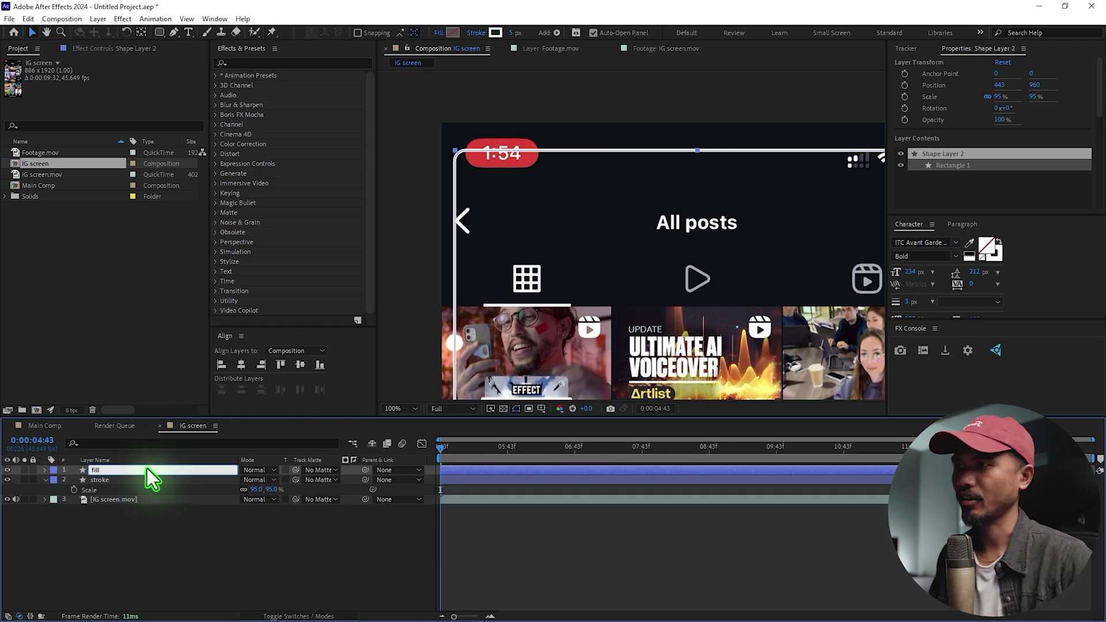
key(Return)
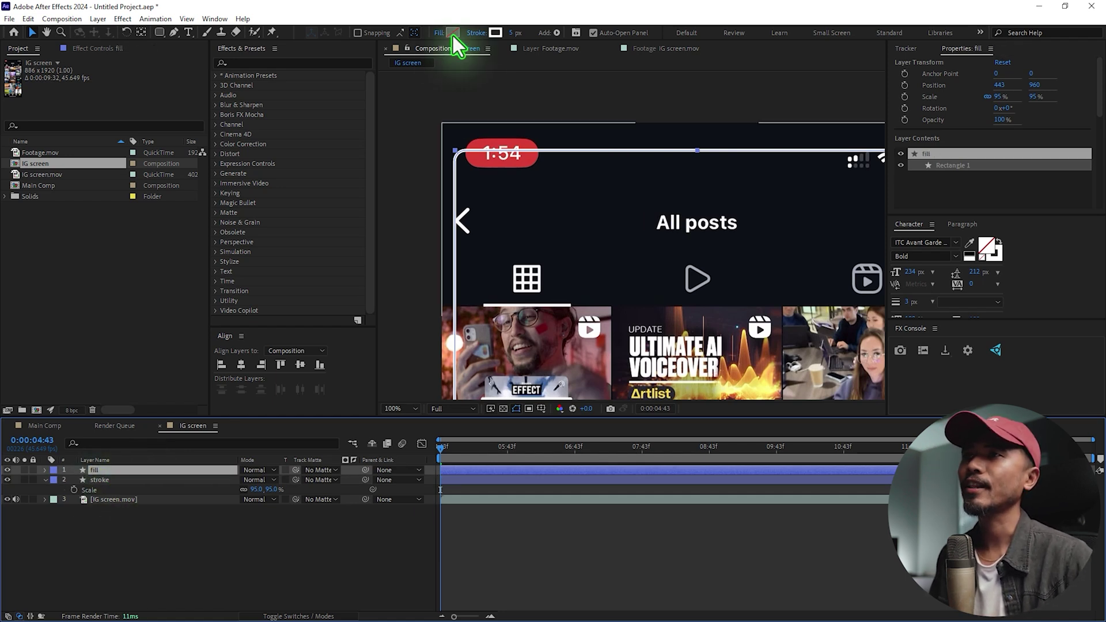
Give the fill layer no stroke and a pure white FFFFFF fill
click(480, 35)
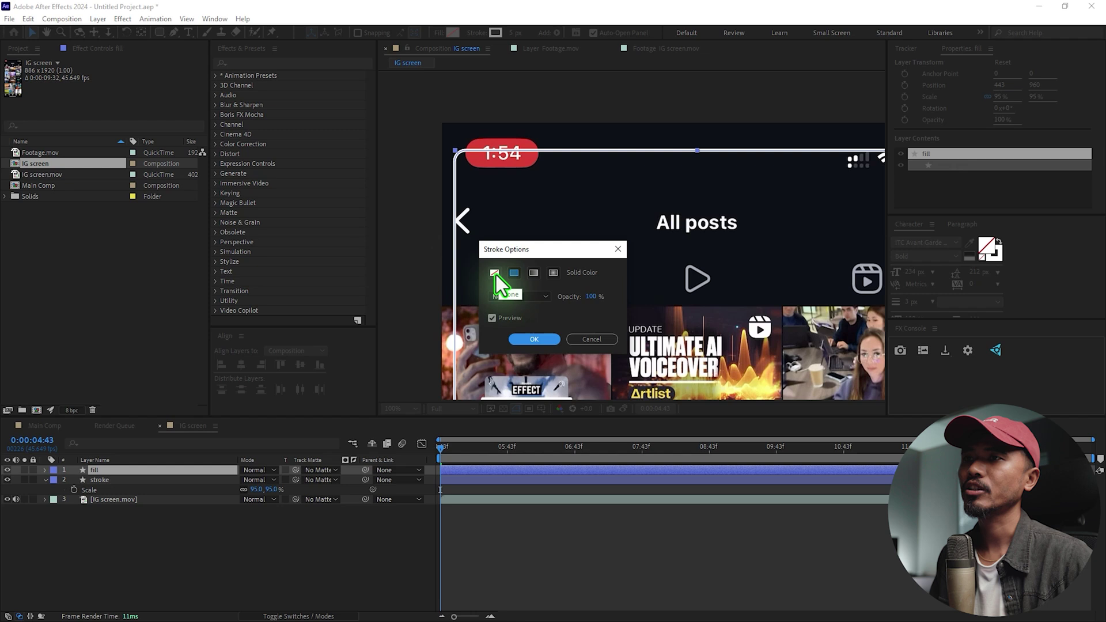
click(496, 273)
click(547, 341)
click(454, 34)
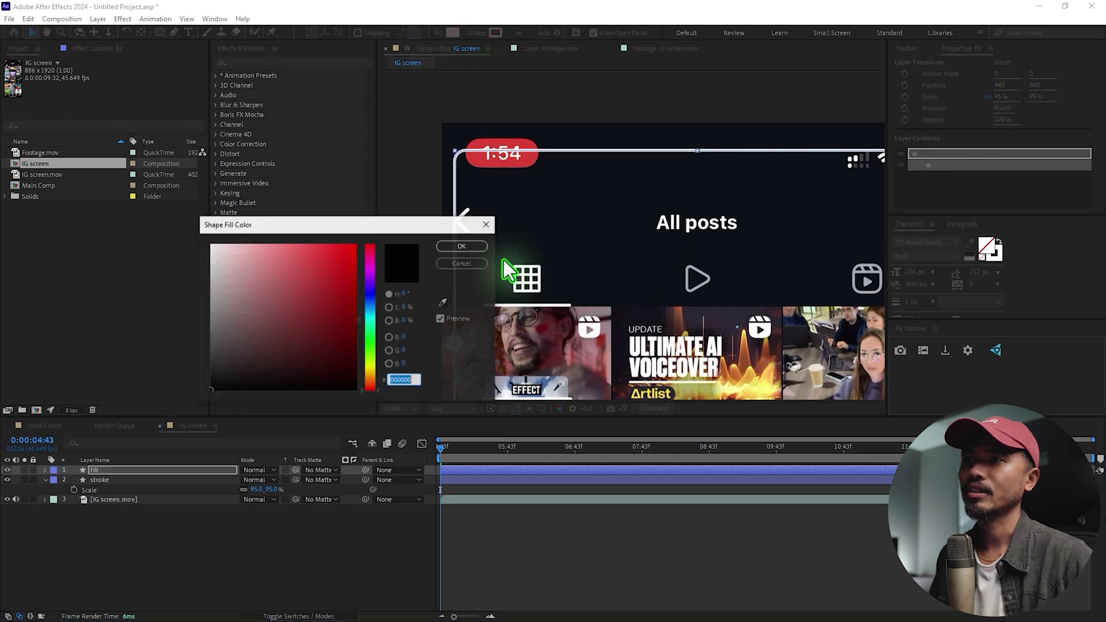
drag(317, 224, 426, 224)
drag(348, 324, 320, 245)
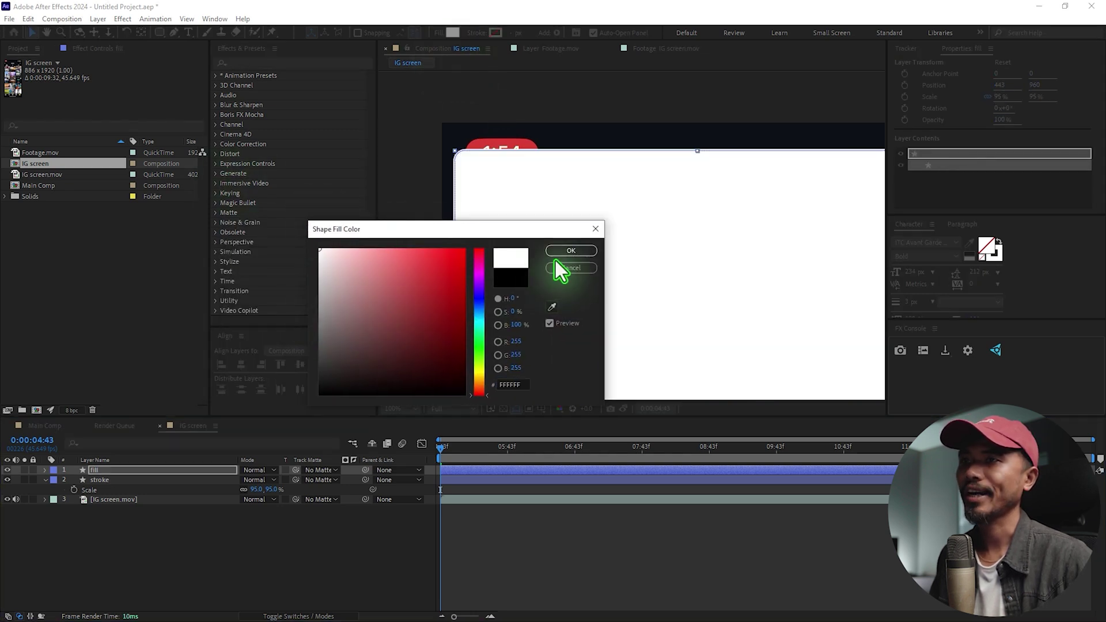
click(569, 251)
click(45, 479)
Set IG screen.mov's track matte to the fill layer
click(128, 490)
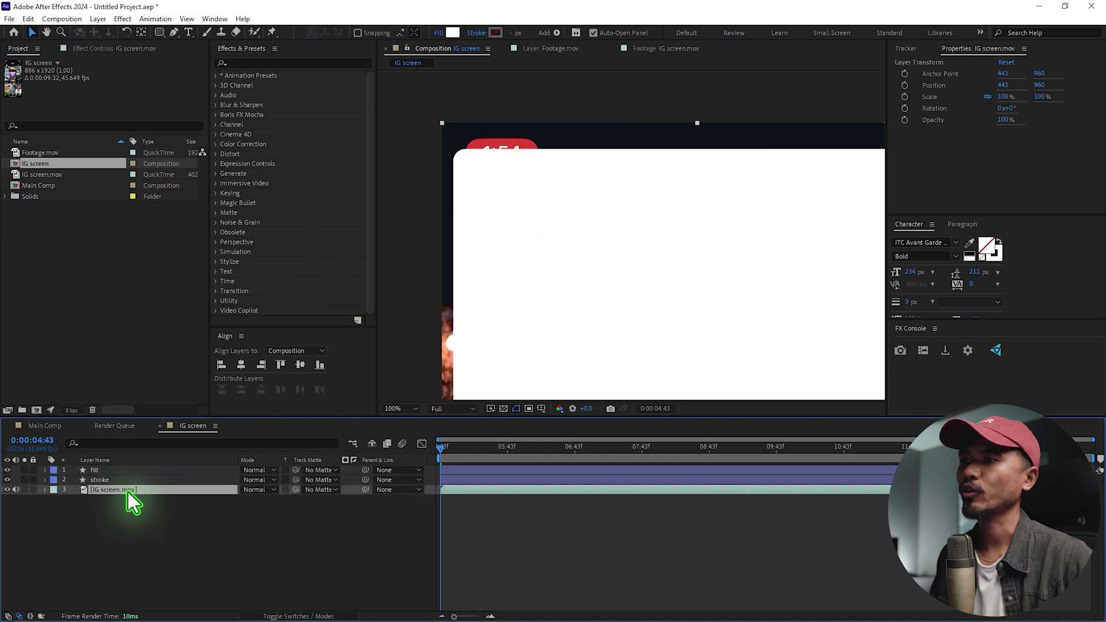
drag(302, 517, 262, 522)
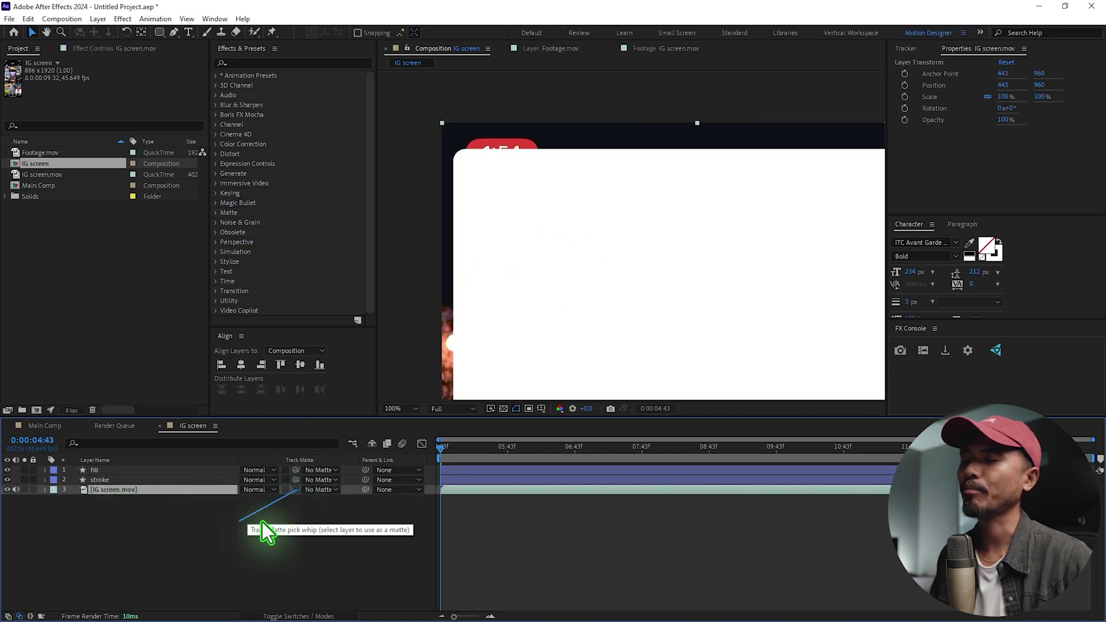
drag(173, 502, 111, 471)
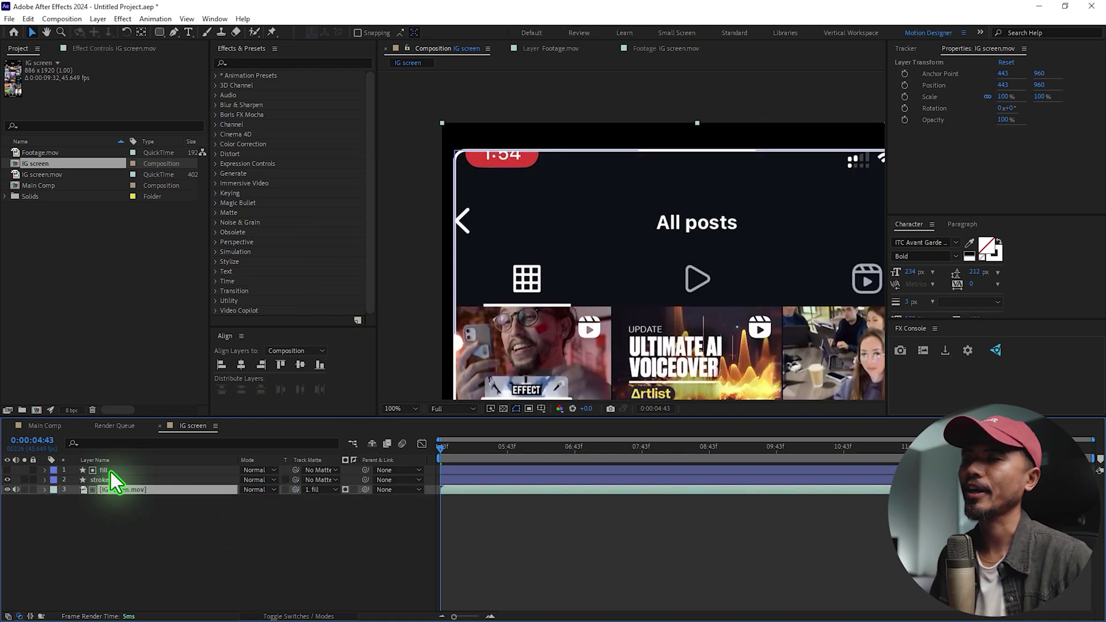
Zoom the viewer out and nudge the recording slightly lower in the frame
click(126, 491)
key(comma)
key(comma)
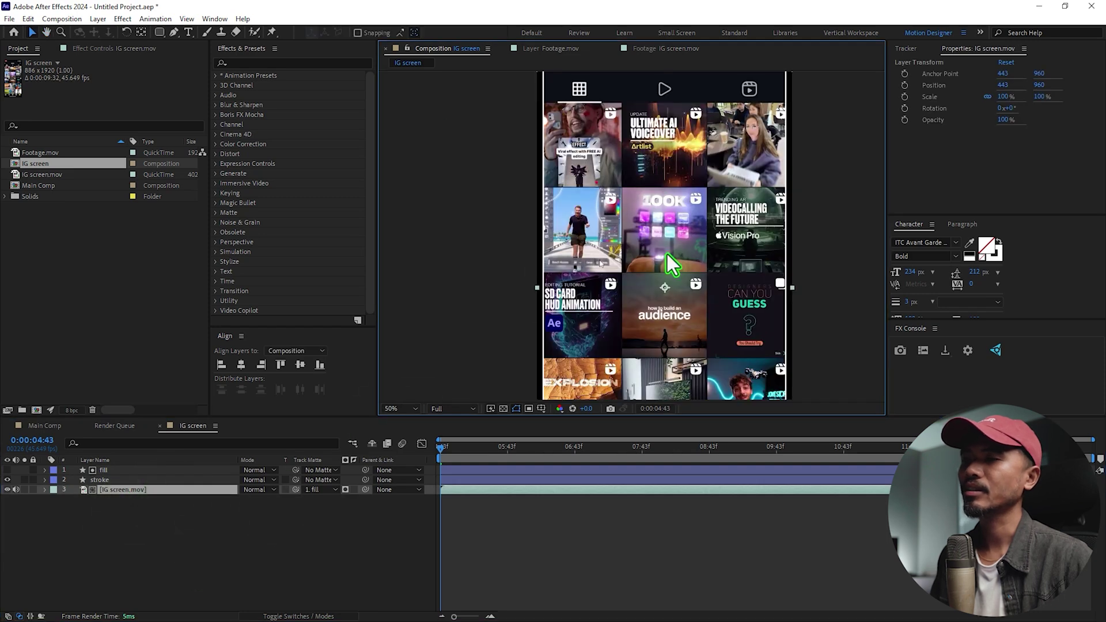
key(comma)
drag(664, 301, 668, 310)
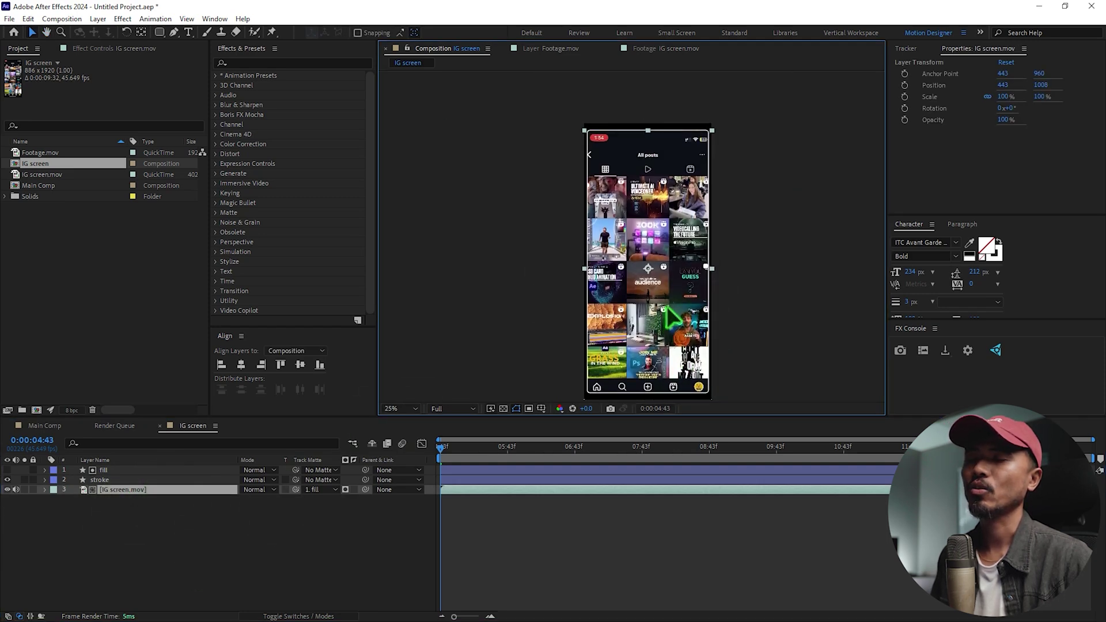
click(254, 564)
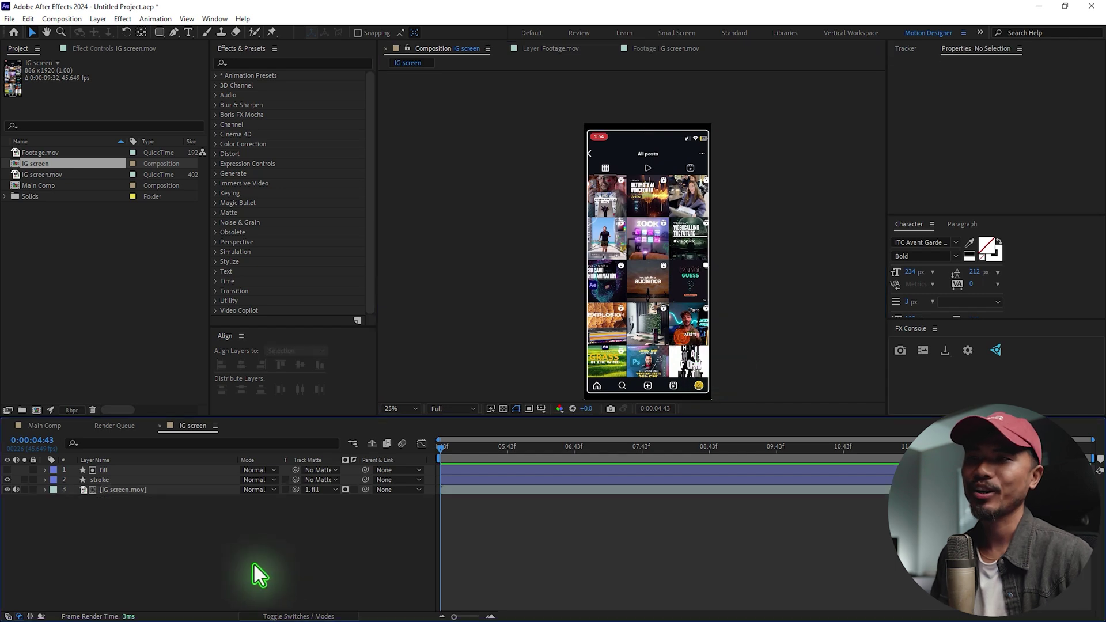
Add the IG screen comp to Main Comp and parent it to the tracking info null
click(46, 427)
click(44, 166)
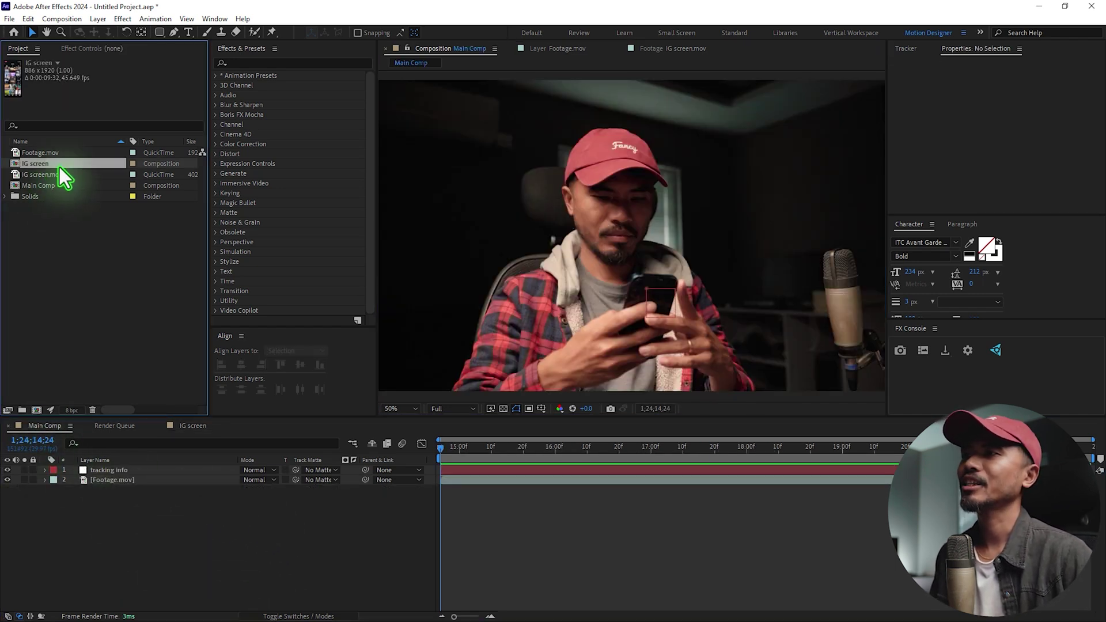
drag(36, 163, 152, 466)
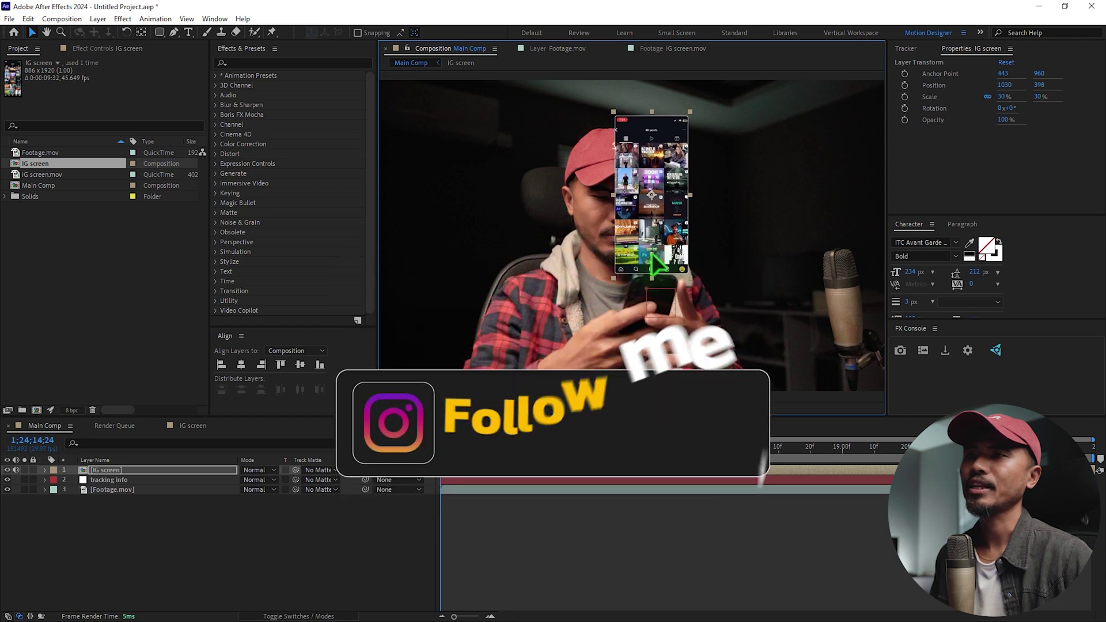
click(125, 480)
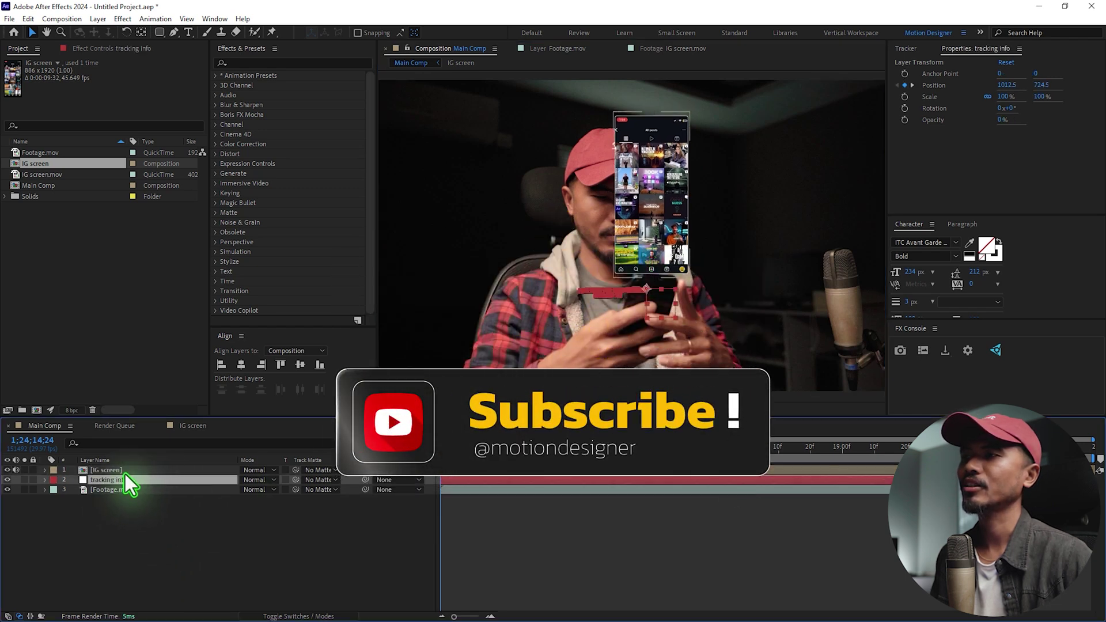
click(107, 471)
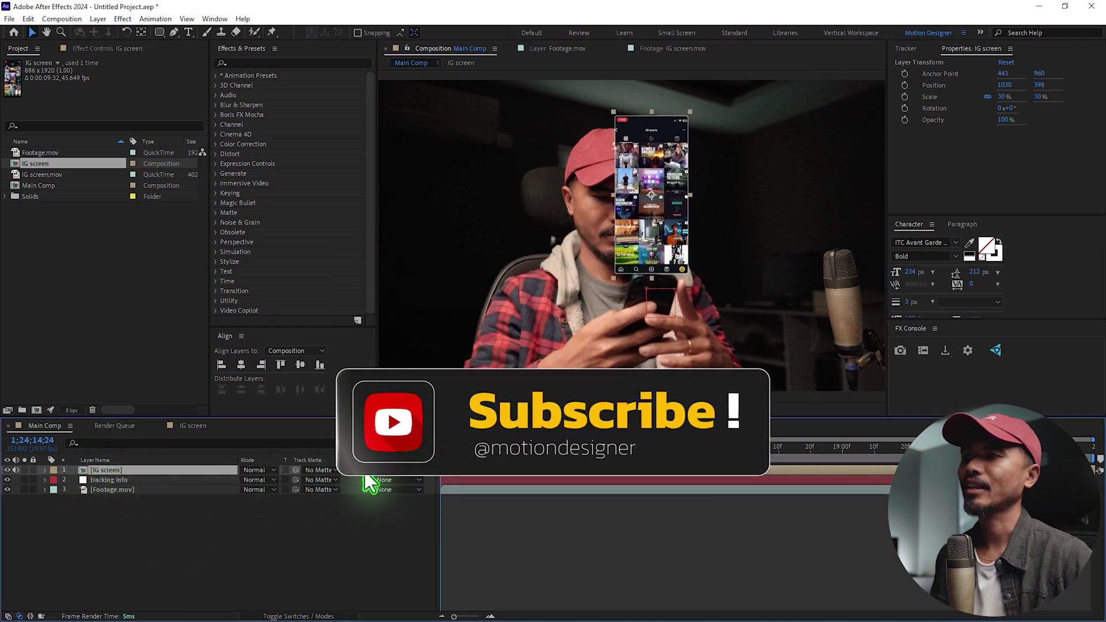
drag(365, 472, 139, 483)
Preview the tracked result, then set the IG screen layer's blend mode to Add
click(404, 536)
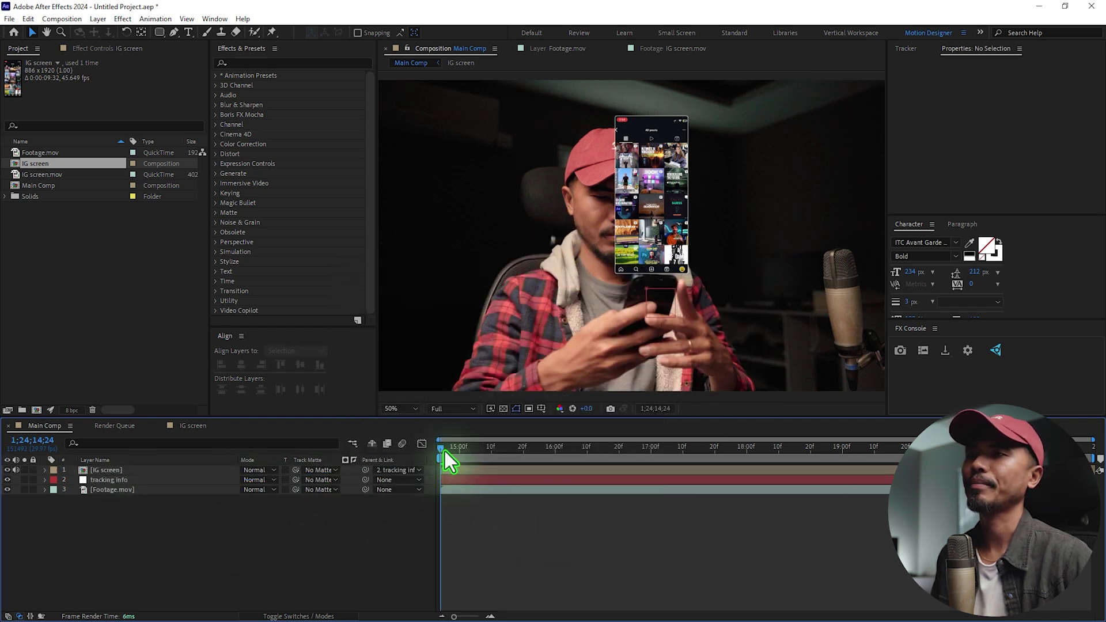
key(space)
key(space)
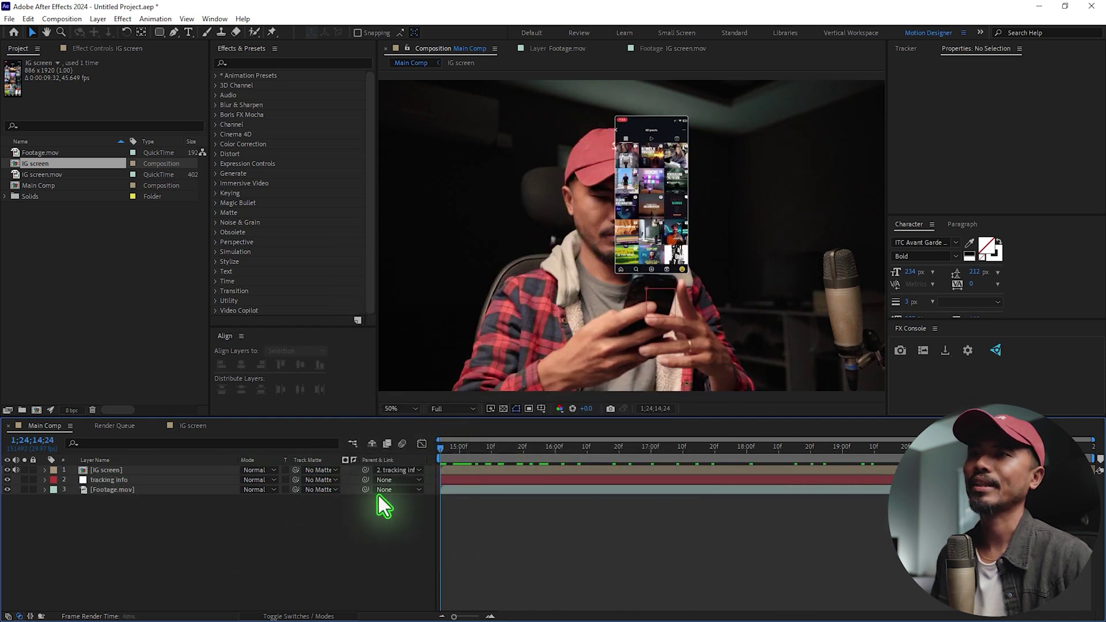
click(131, 470)
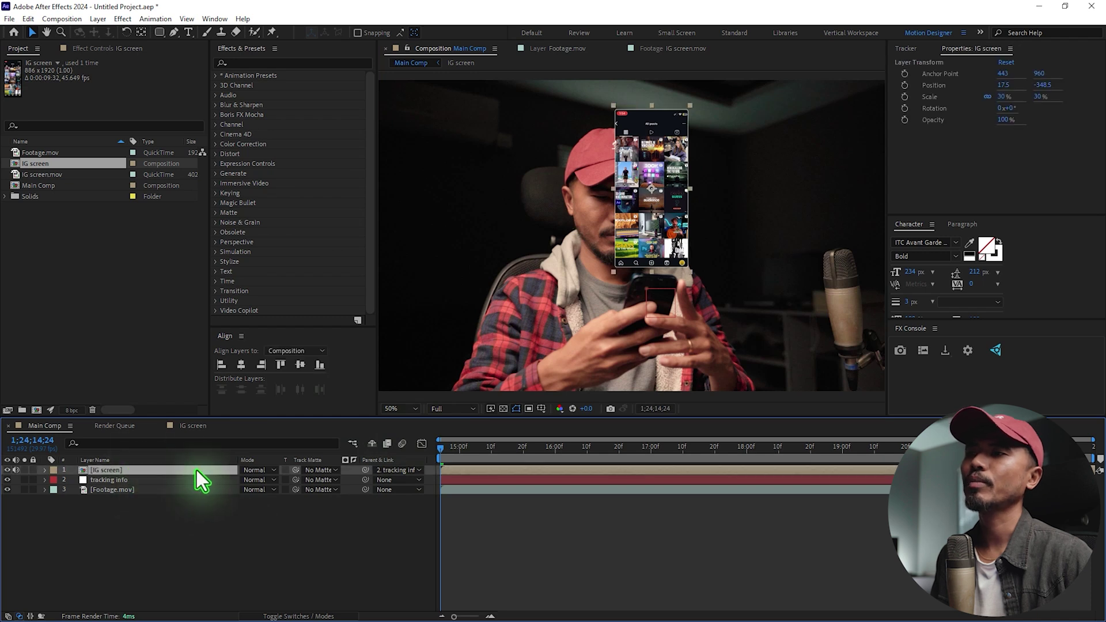
click(254, 471)
click(322, 246)
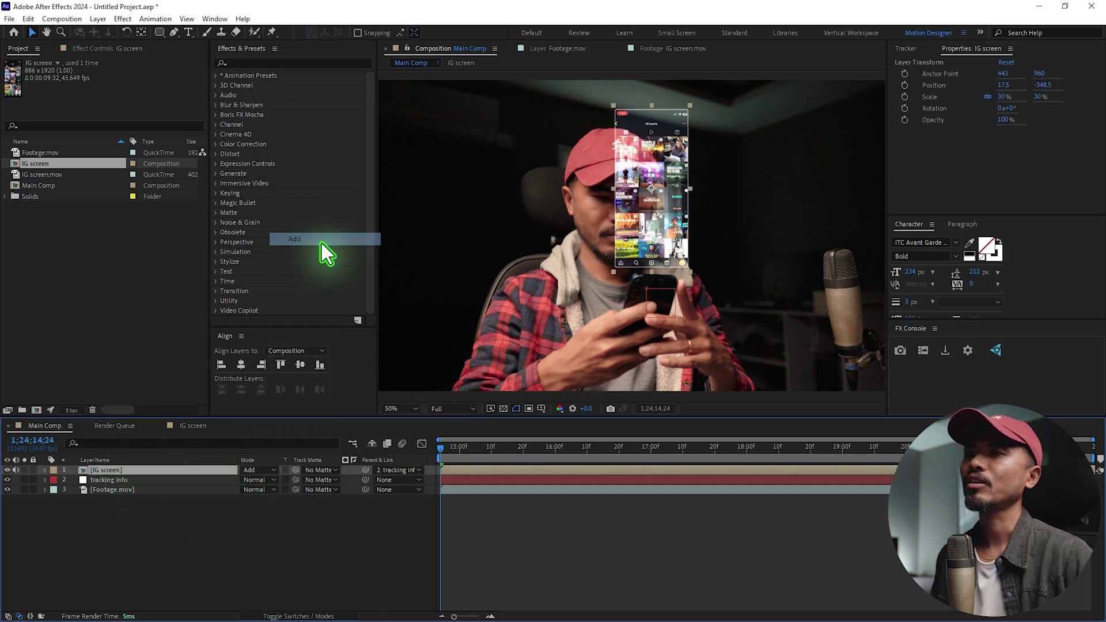